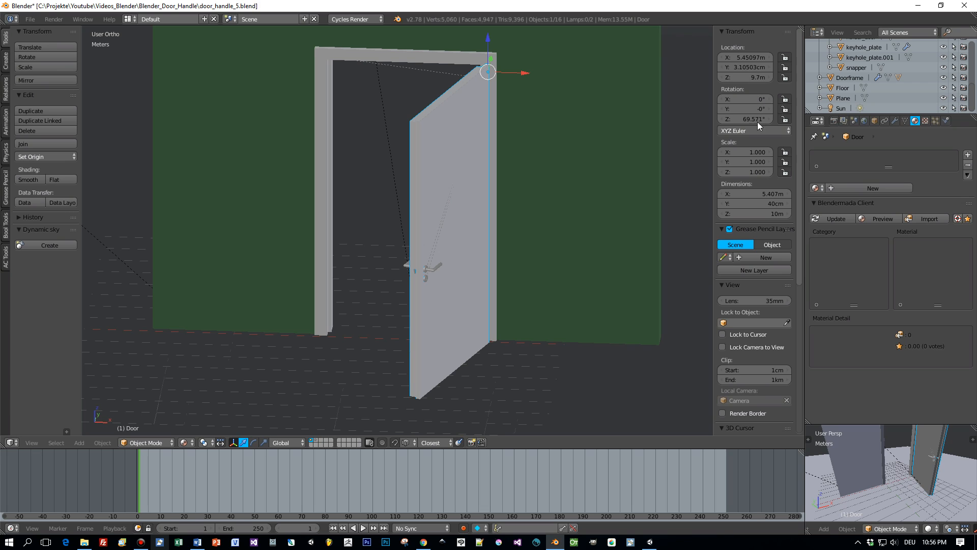
# - Close the door by setting its Z rotation to 0°
pyautogui.doubleClick(753, 118)
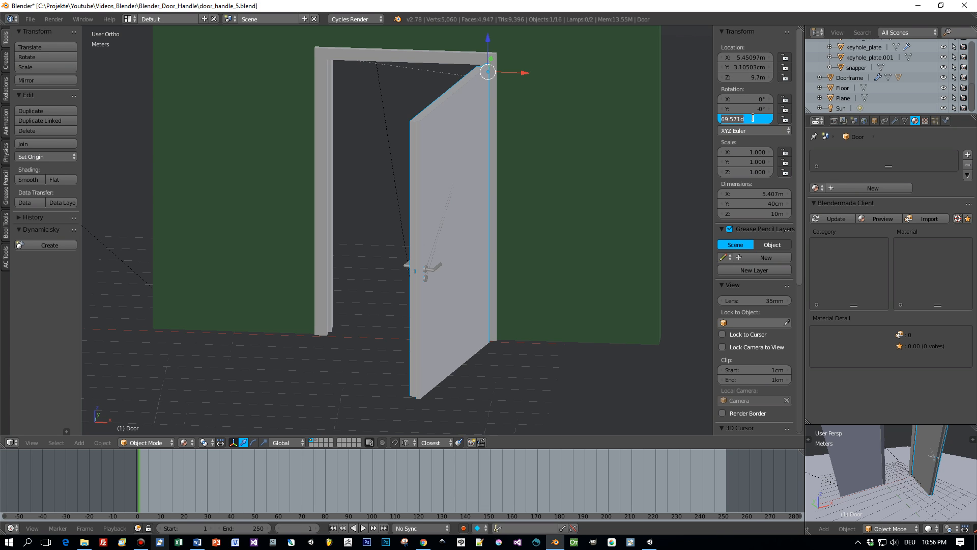
pyautogui.write('0')
pyautogui.press('Return')
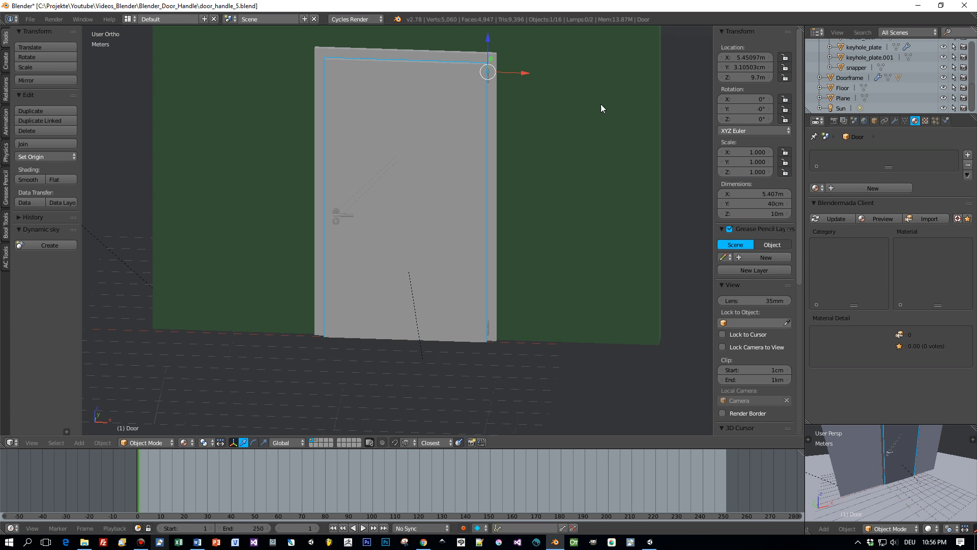
# - Apply the Mirror modifier on the Doorframe object
pyautogui.rightClick(467, 58)
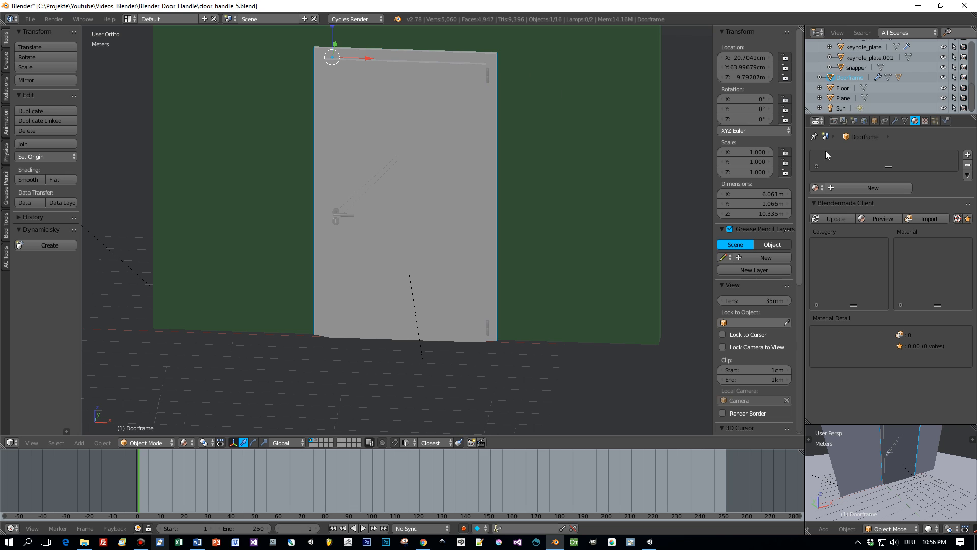
pyautogui.click(905, 120)
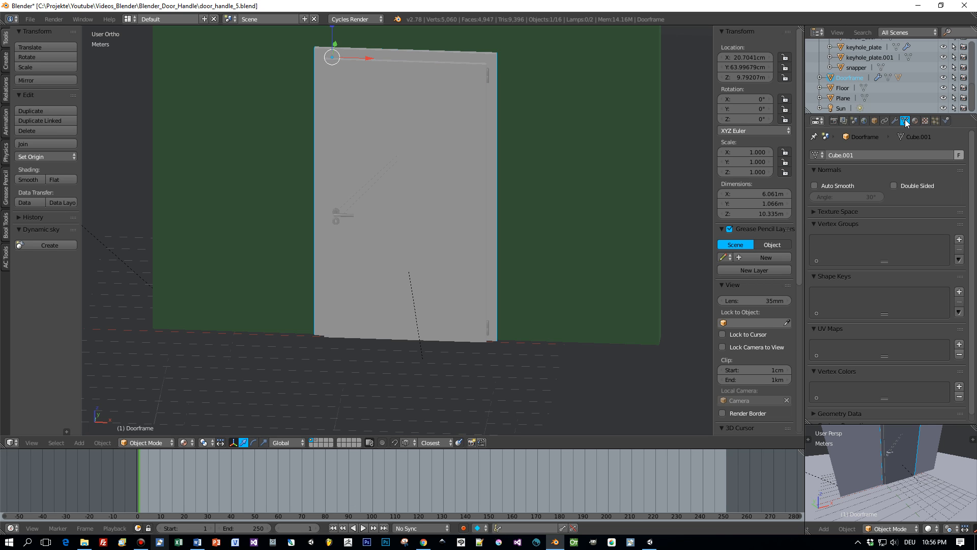
pyautogui.click(896, 121)
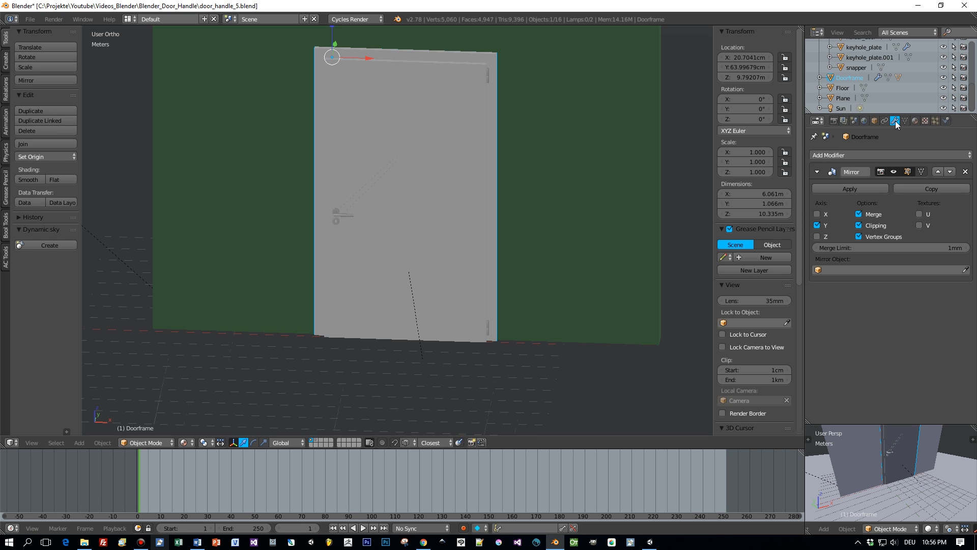
pyautogui.click(841, 186)
# - Parent the Door to the Doorframe using the Object parenting type
pyautogui.moveTo(497, 197); pyautogui.dragTo(530, 206, button='middle')
pyautogui.rightClick(388, 104)
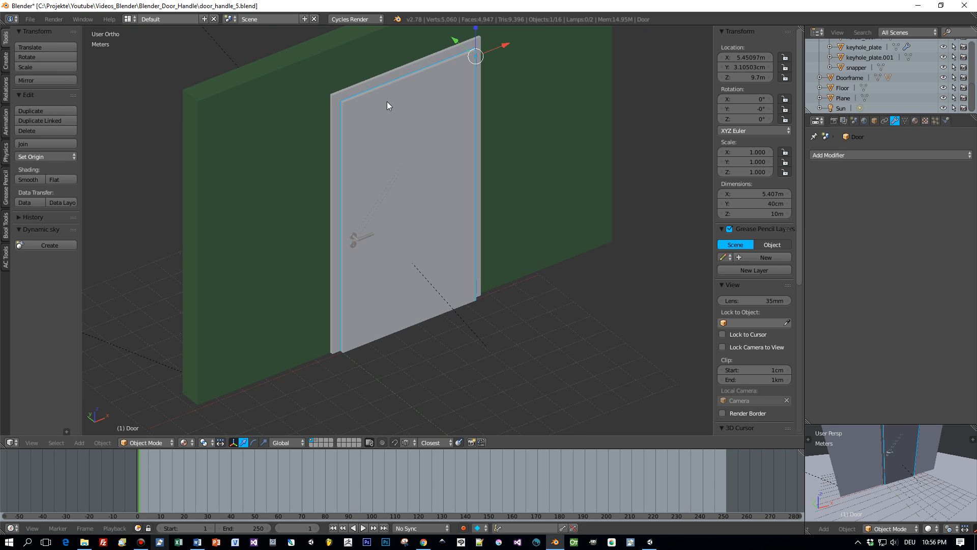
pyautogui.rightClick(385, 78)
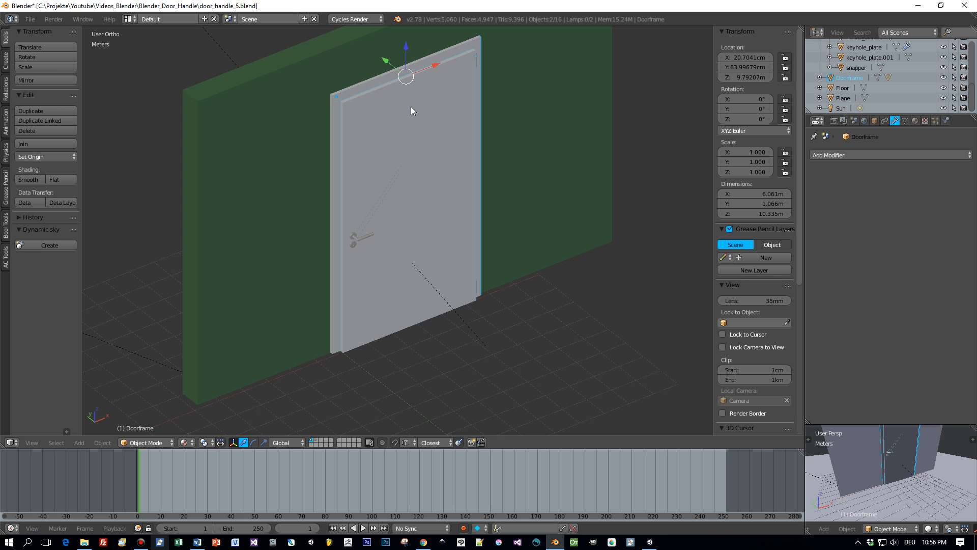
pyautogui.scroll(-10, 790, 325)
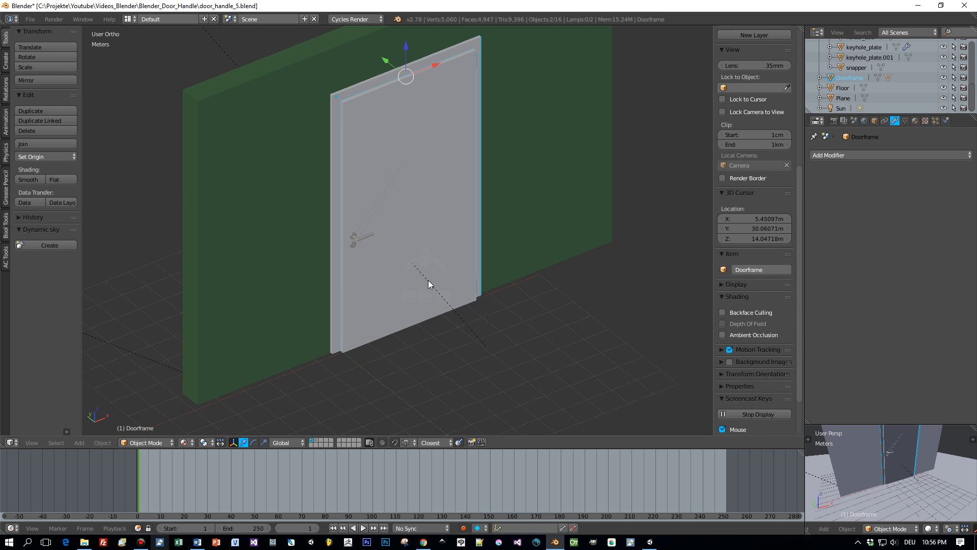
pyautogui.hotkey('ctrl', 'p')
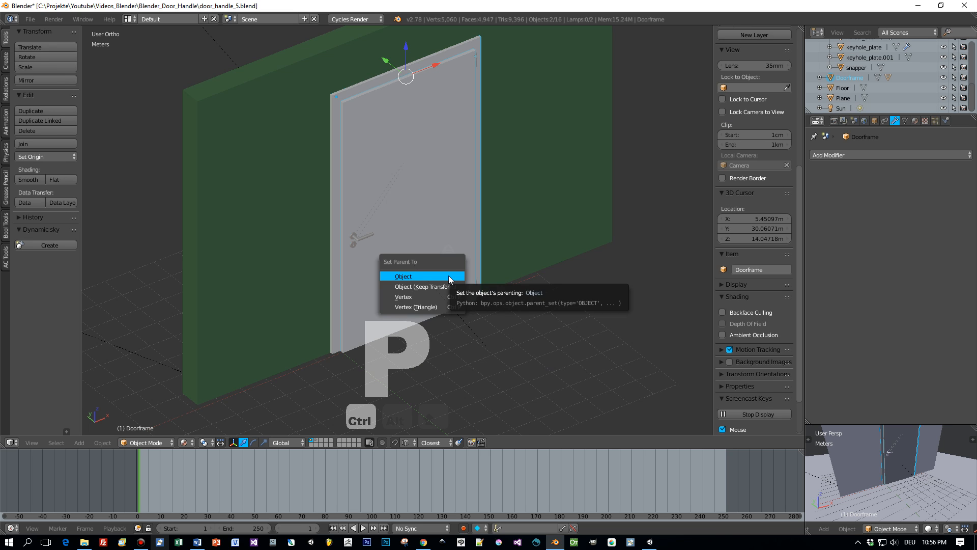
pyautogui.click(448, 279)
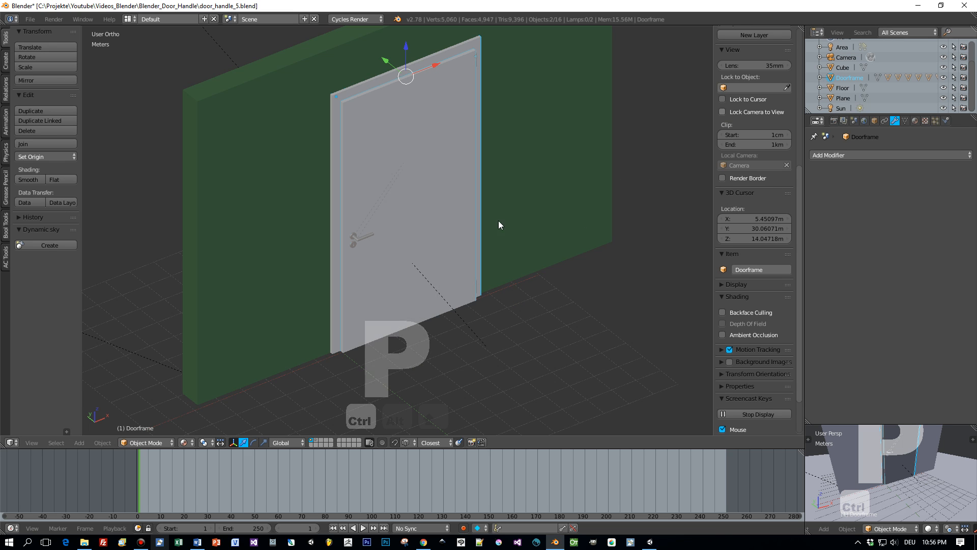
# - Join the two handles on opposite sides of the door into one object
pyautogui.rightClick(358, 238)
pyautogui.moveTo(358, 238); pyautogui.dragTo(473, 238, button='middle')
pyautogui.keyDown('shift'); pyautogui.rightClick(439, 234); pyautogui.keyUp('shift')
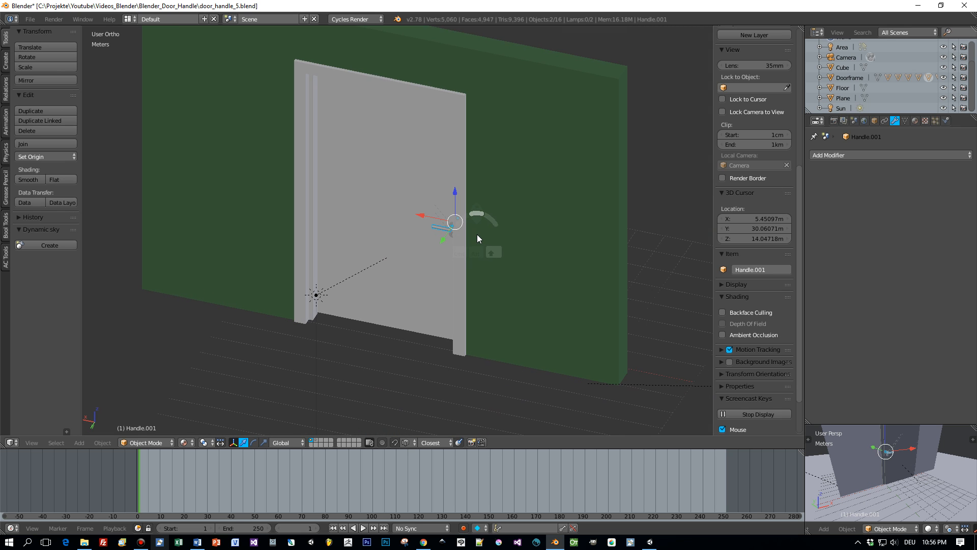
pyautogui.hotkey('ctrl', 'j')
pyautogui.moveTo(476, 237); pyautogui.dragTo(352, 266, button='middle')
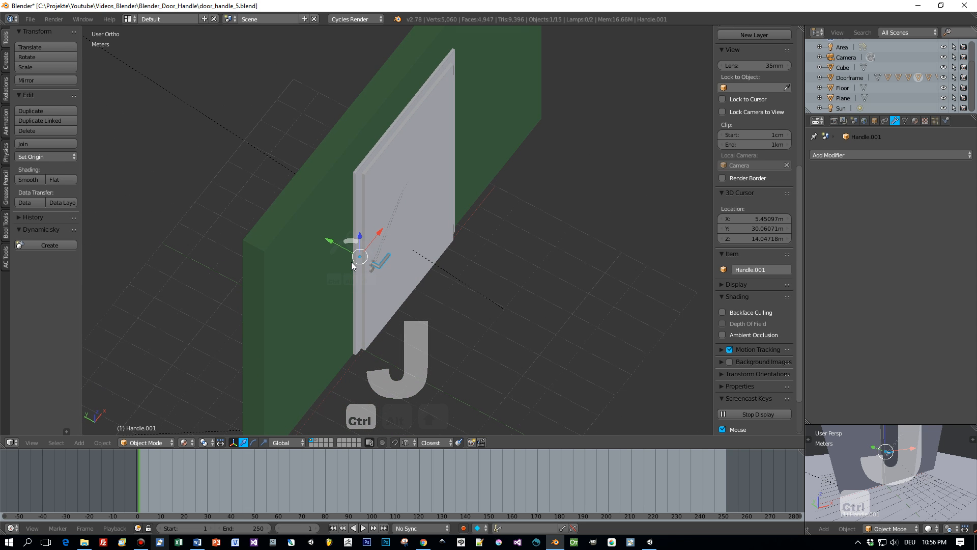
# - Rename the Handle.001 object under Door and Doorhandle.001 in the hierarchy as Handles
pyautogui.click(820, 77)
pyautogui.scroll(-1, 821, 81)
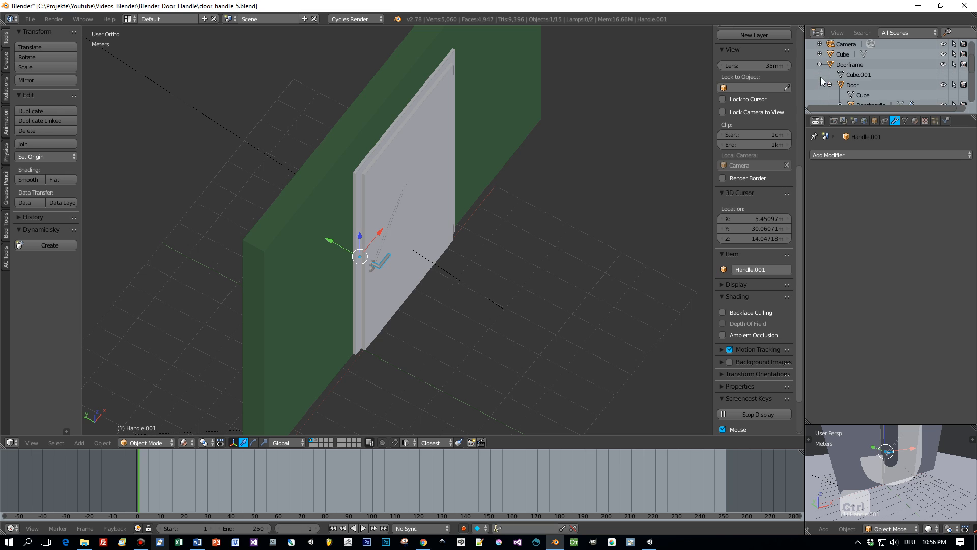
pyautogui.click(828, 84)
pyautogui.scroll(-5, 830, 83)
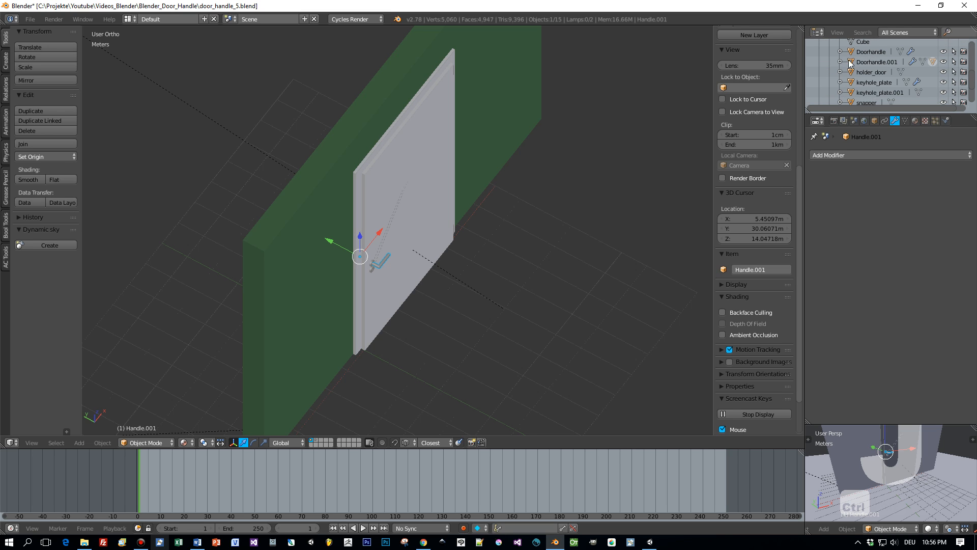
pyautogui.click(840, 61)
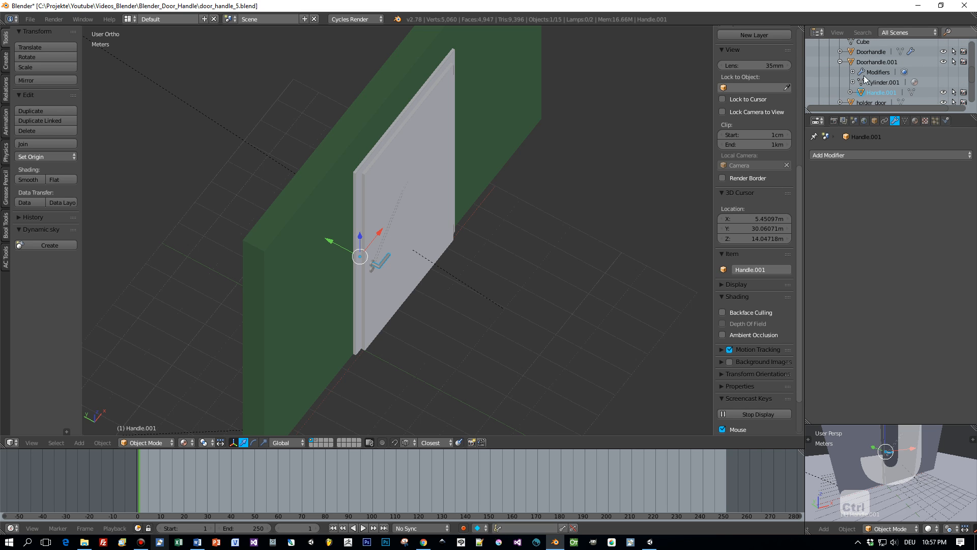
pyautogui.doubleClick(889, 92)
pyautogui.moveTo(888, 93); pyautogui.dragTo(908, 91)
pyautogui.write('s')
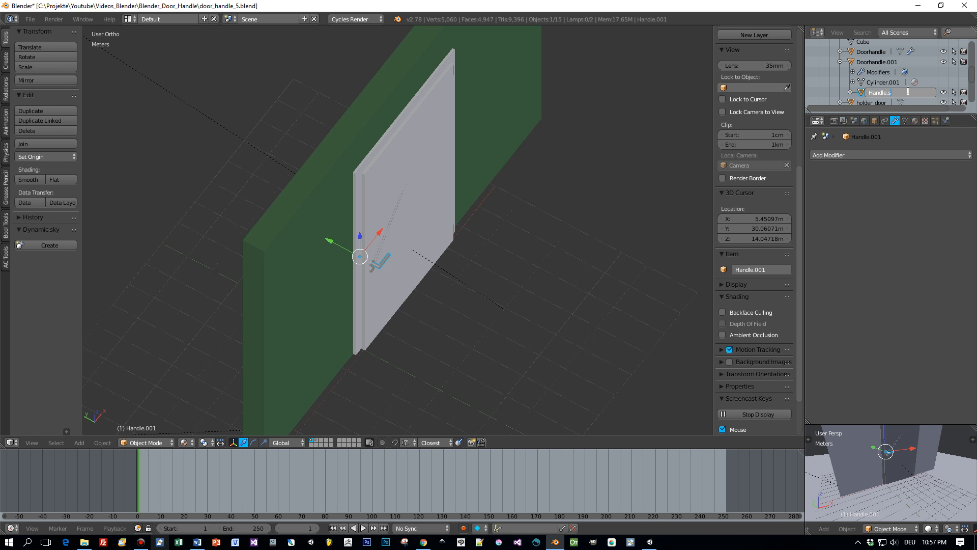
pyautogui.press('Return')
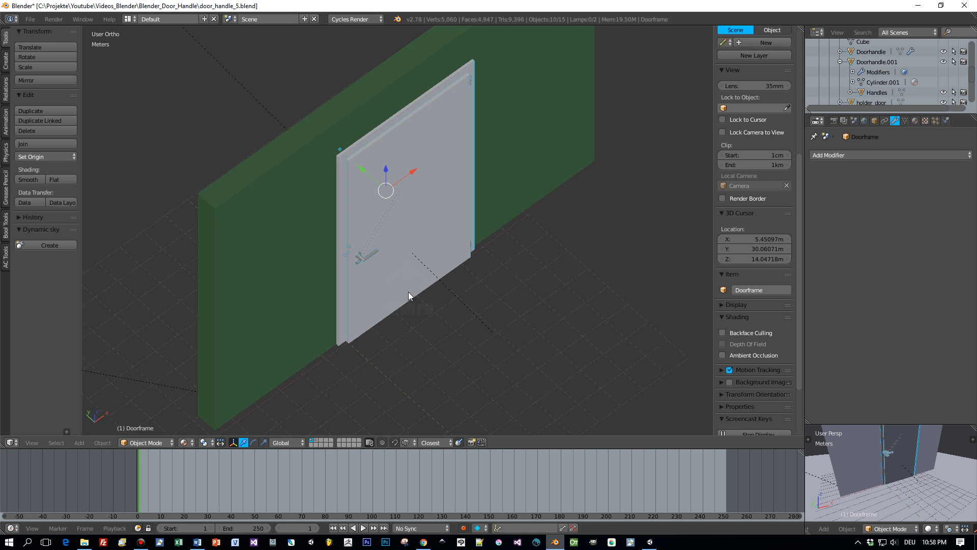
# - Snap the 3D cursor to the doorframe's bottom outer corner vertex on the handle side
pyautogui.moveTo(408, 291); pyautogui.dragTo(381, 276, button='middle')
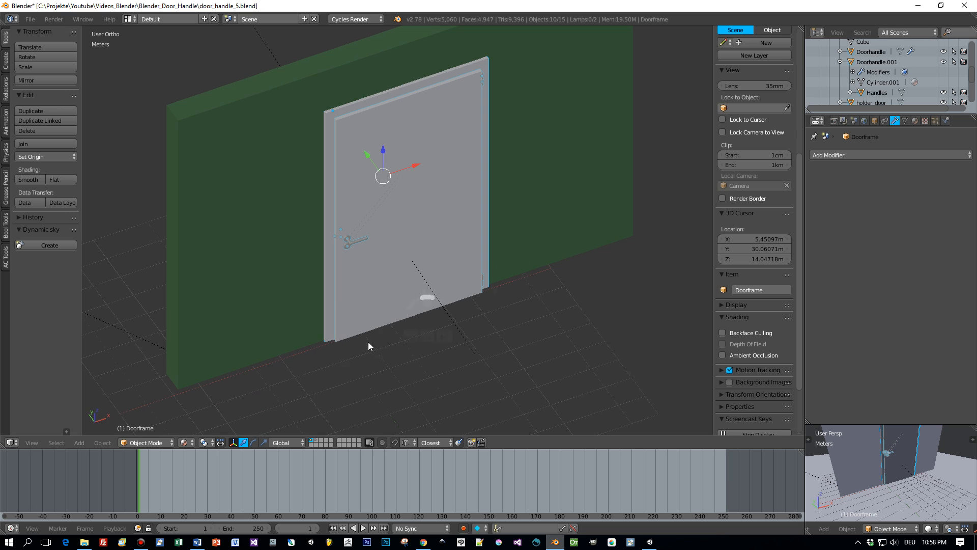
pyautogui.rightClick(331, 329)
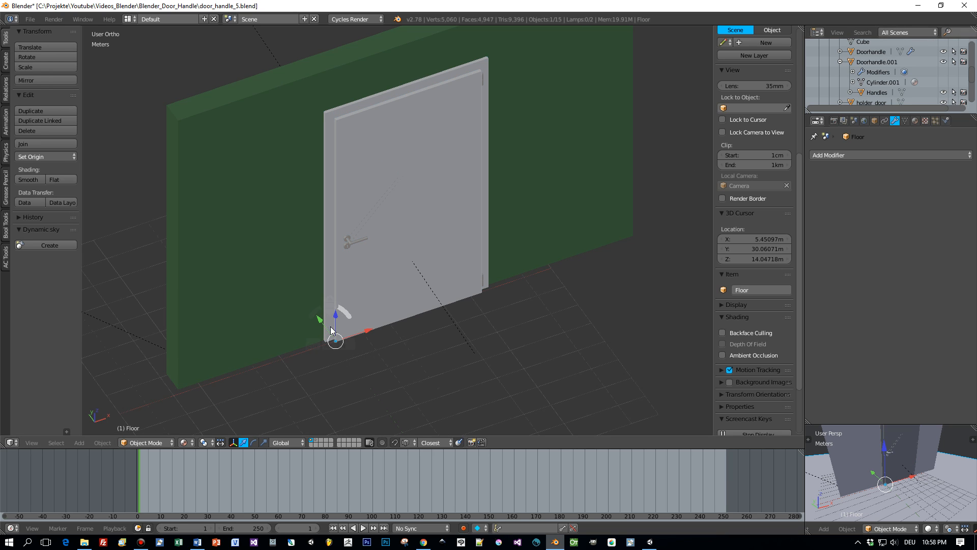
pyautogui.scroll(3, 853, 65)
pyautogui.click(847, 66)
pyautogui.press('Tab')
pyautogui.click(614, 277)
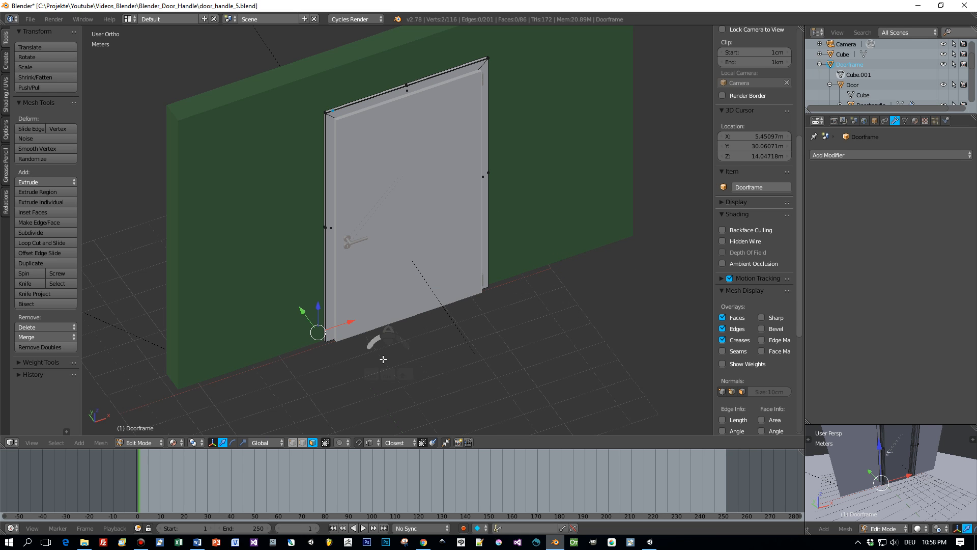
pyautogui.click(292, 442)
pyautogui.rightClick(324, 342)
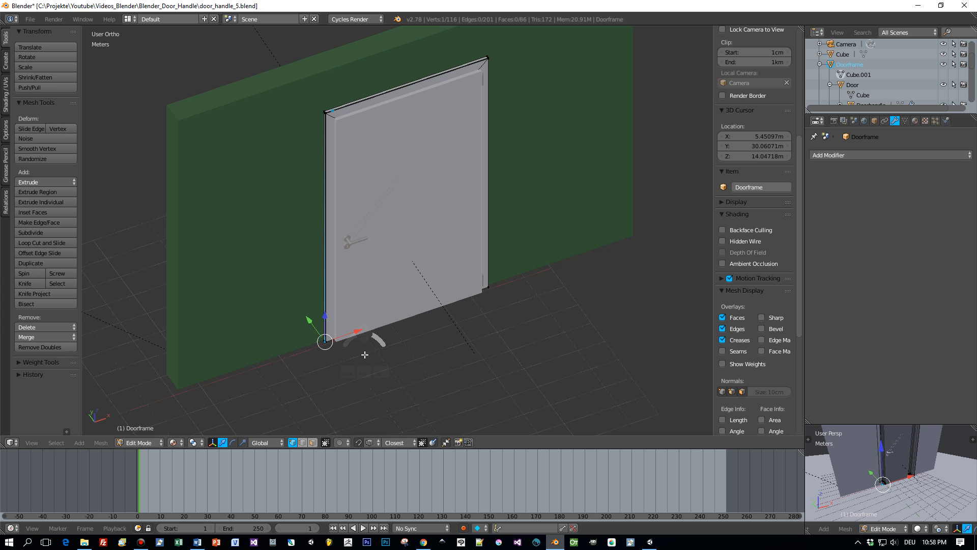
pyautogui.hotkey('shift', 's')
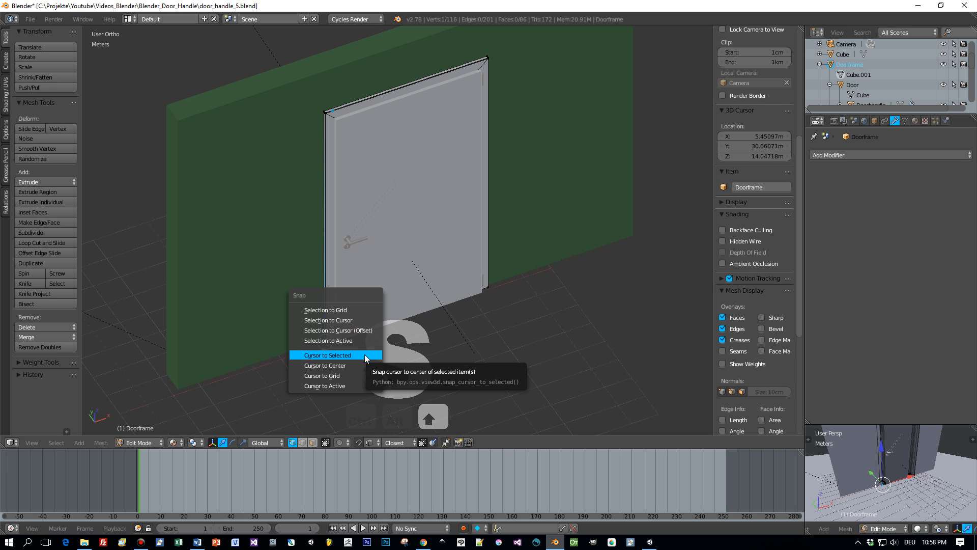
pyautogui.click(365, 355)
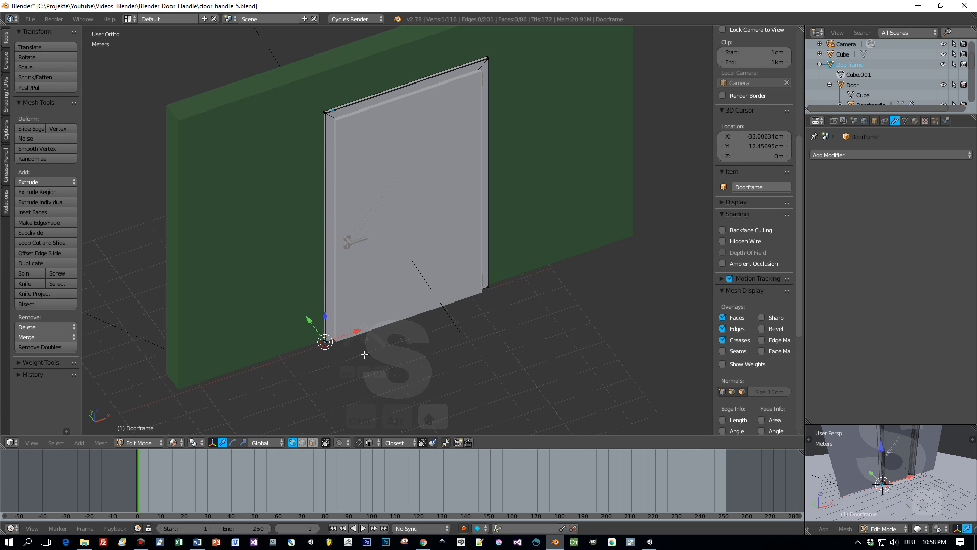
# - Return to Object Mode and set the Doorframe's origin to the 3D cursor
pyautogui.press('Tab')
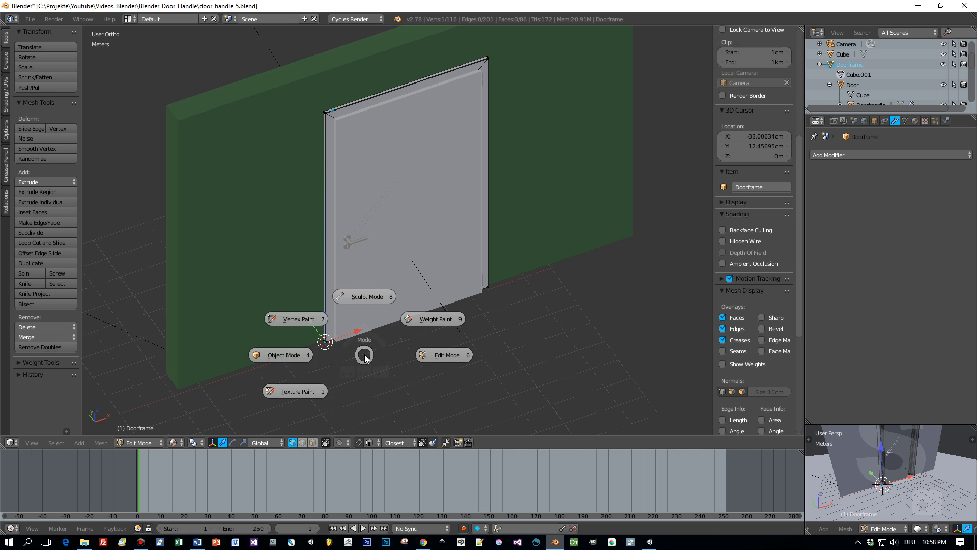
pyautogui.click(287, 356)
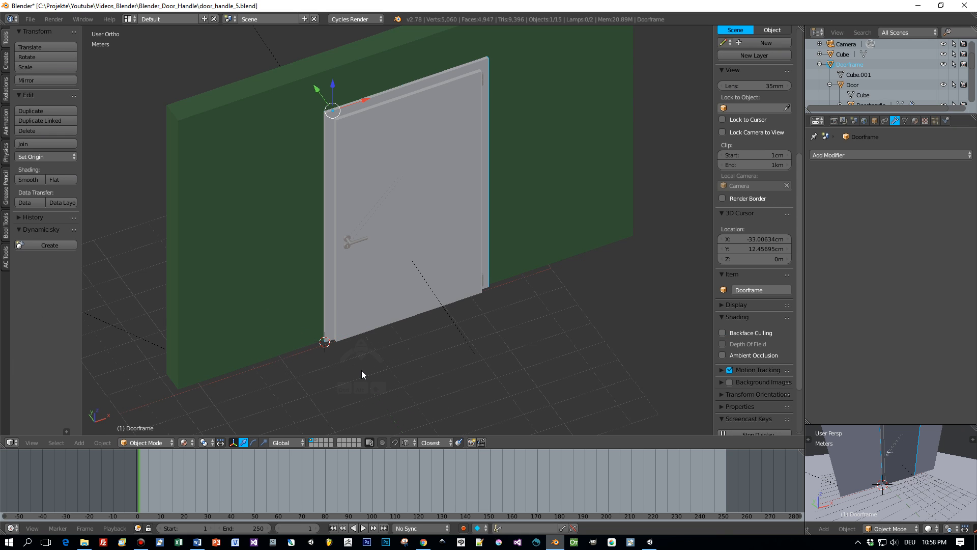
pyautogui.hotkey('ctrl', 'shift', 'alt', 'c')
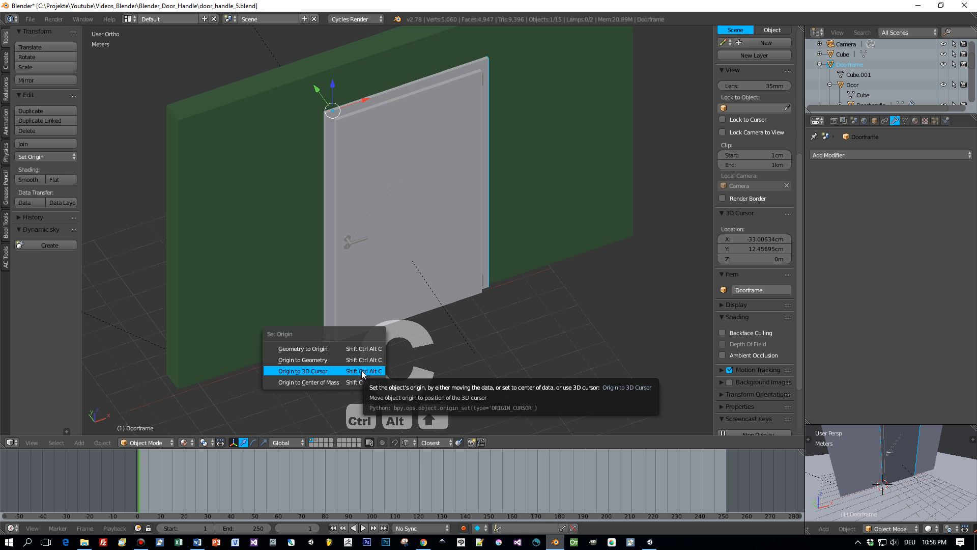
pyautogui.click(363, 371)
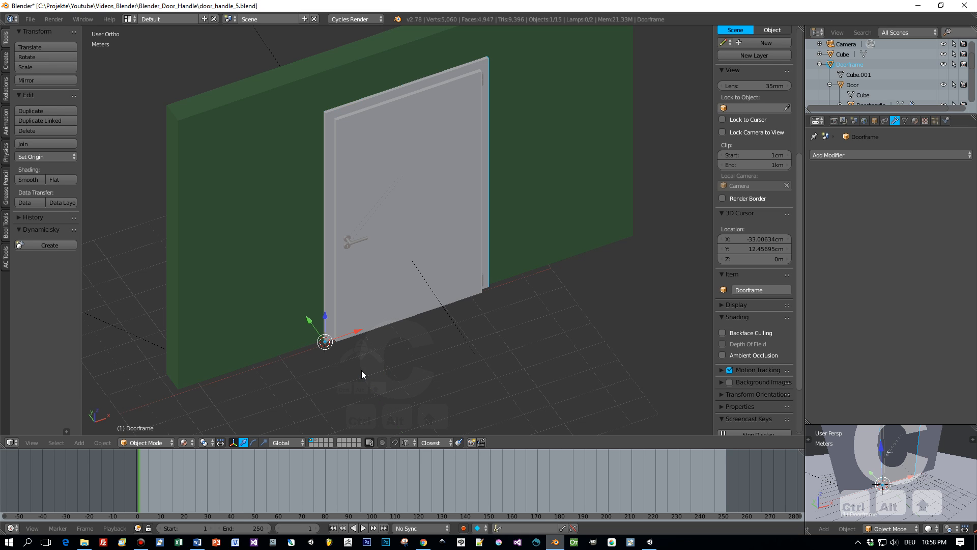
# - Export the Doorframe together with its whole hierarchy of child objects to an FBX file
pyautogui.keyDown('shift'); pyautogui.click(832, 65); pyautogui.keyUp('shift')
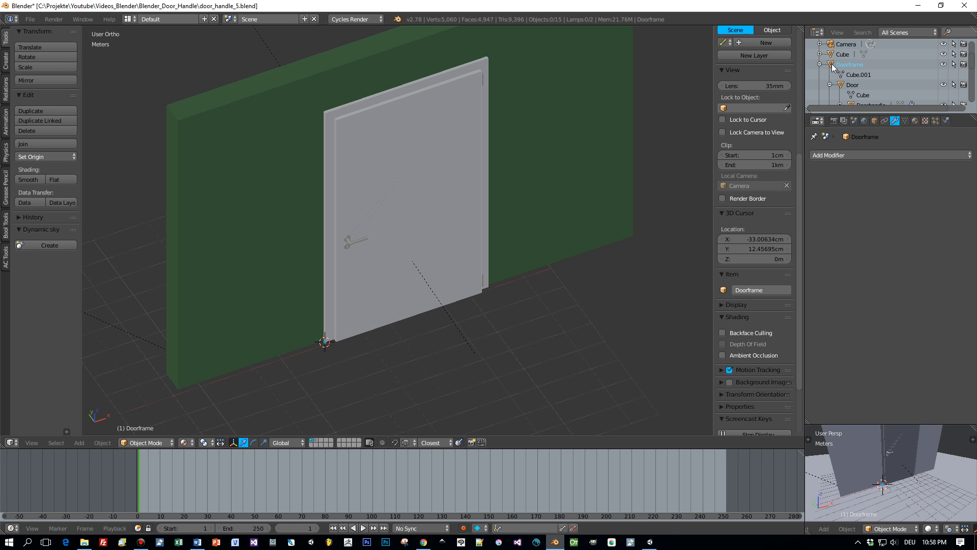
pyautogui.click(833, 65)
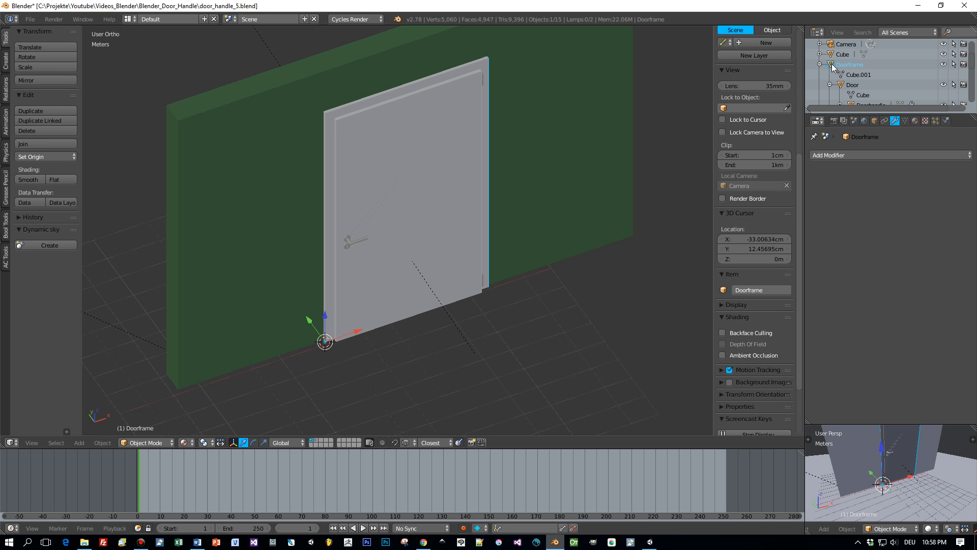
pyautogui.keyDown('shift'); pyautogui.click(832, 65); pyautogui.keyUp('shift')
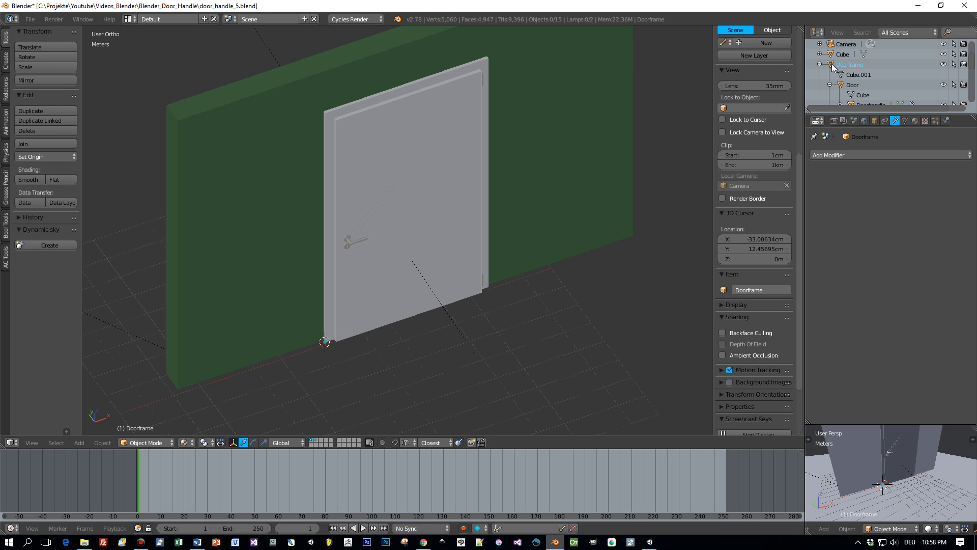
pyautogui.keyDown('ctrl'); pyautogui.click(833, 65); pyautogui.keyUp('ctrl')
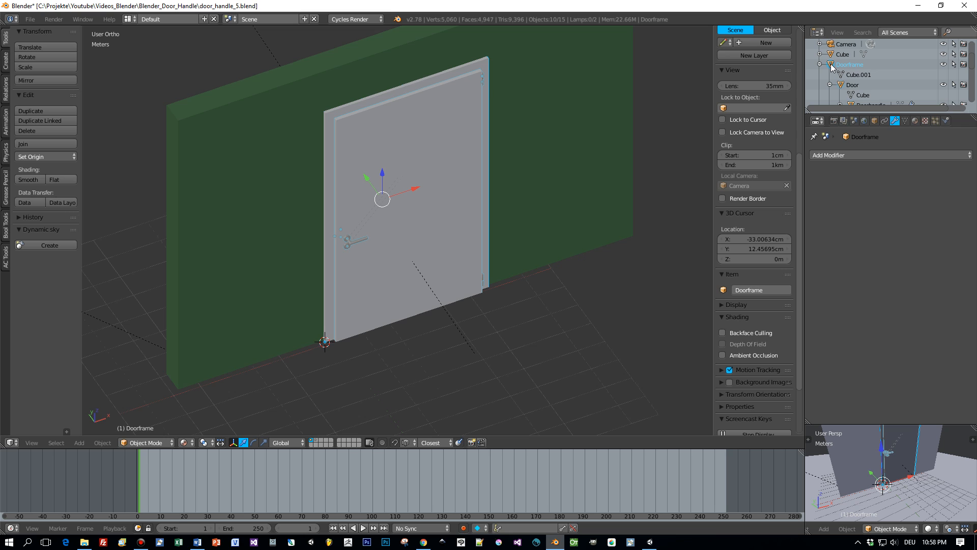
pyautogui.click(32, 20)
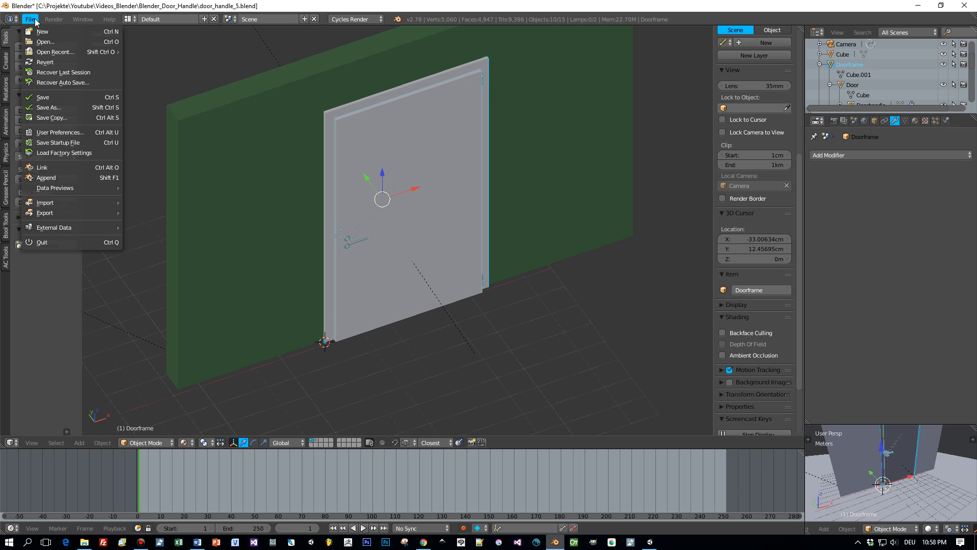
pyautogui.moveTo(80, 209)
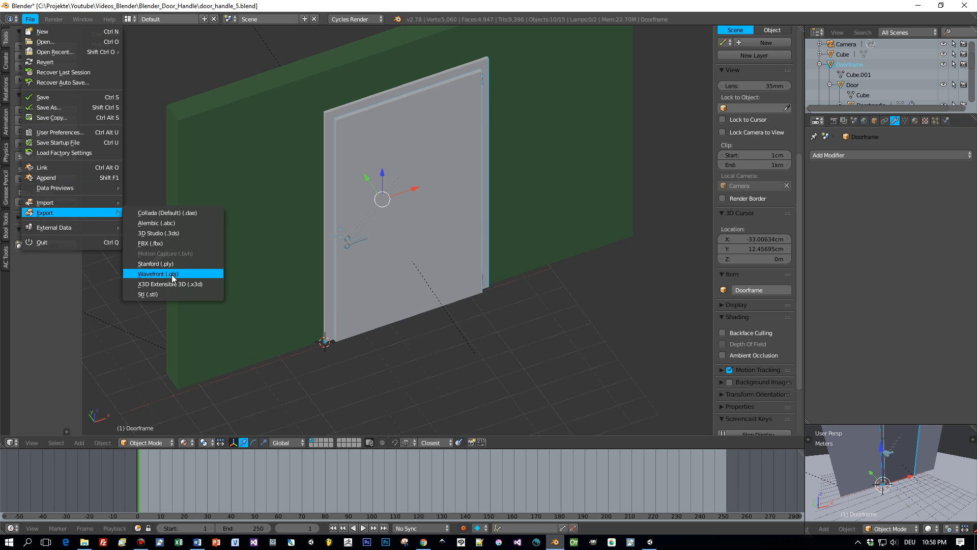
pyautogui.click(167, 243)
pyautogui.click(143, 90)
pyautogui.click(946, 45)
# - Switch to Unity, place the door model from the Models folder on the plane in the scene, and select its Door child object
pyautogui.click(650, 542)
pyautogui.moveTo(224, 444); pyautogui.dragTo(378, 308)
pyautogui.keyDown('alt'); pyautogui.moveTo(467, 310); pyautogui.dragTo(565, 290); pyautogui.keyUp('alt')
pyautogui.keyDown('alt'); pyautogui.moveTo(263, 225); pyautogui.dragTo(15, 166); pyautogui.keyUp('alt')
pyautogui.scroll(2, 402, 237)
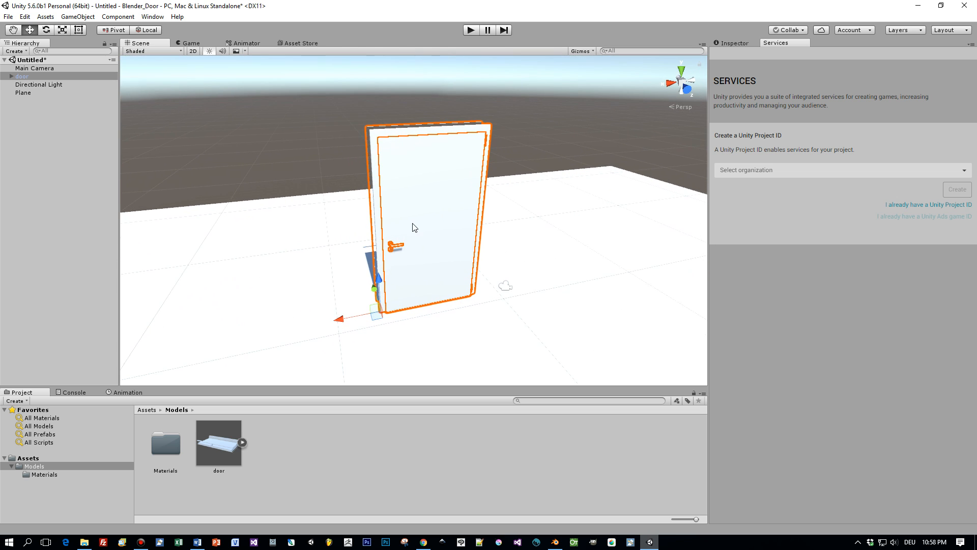
pyautogui.click(421, 219)
pyautogui.scroll(-1, 421, 220)
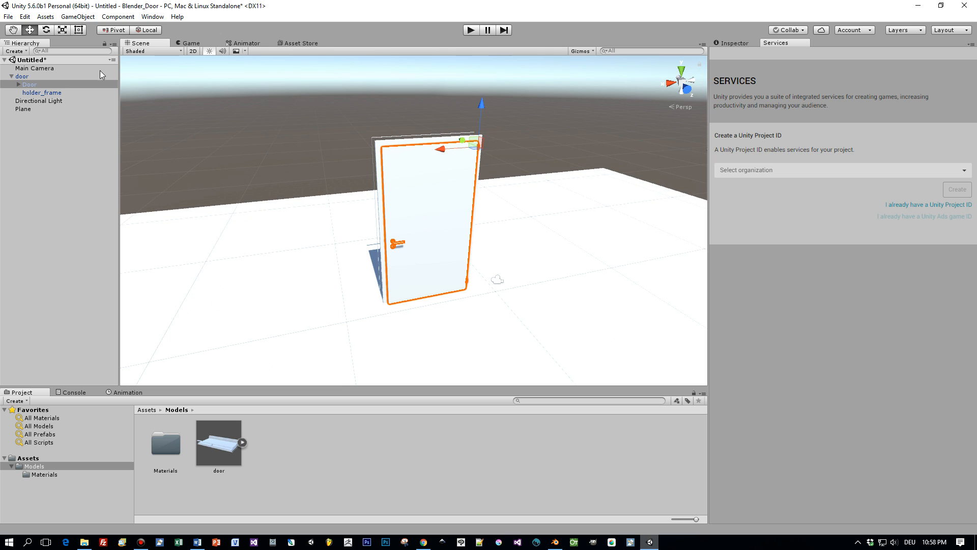
# - Try swinging the Door child object open about its hinge axis, and undo the rotation
pyautogui.press('e')
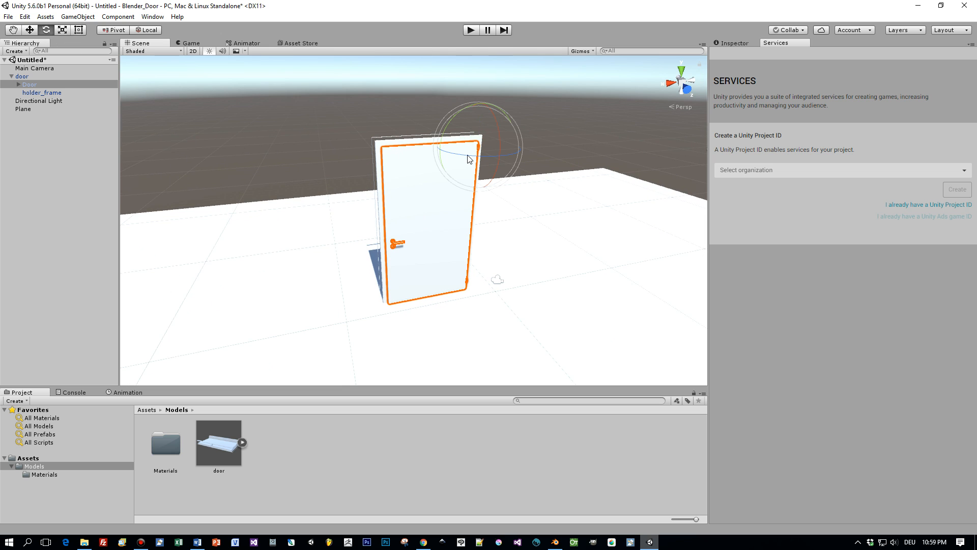
pyautogui.moveTo(467, 159); pyautogui.dragTo(514, 160)
pyautogui.hotkey('ctrl', 'z')
pyautogui.scroll(7, 401, 234)
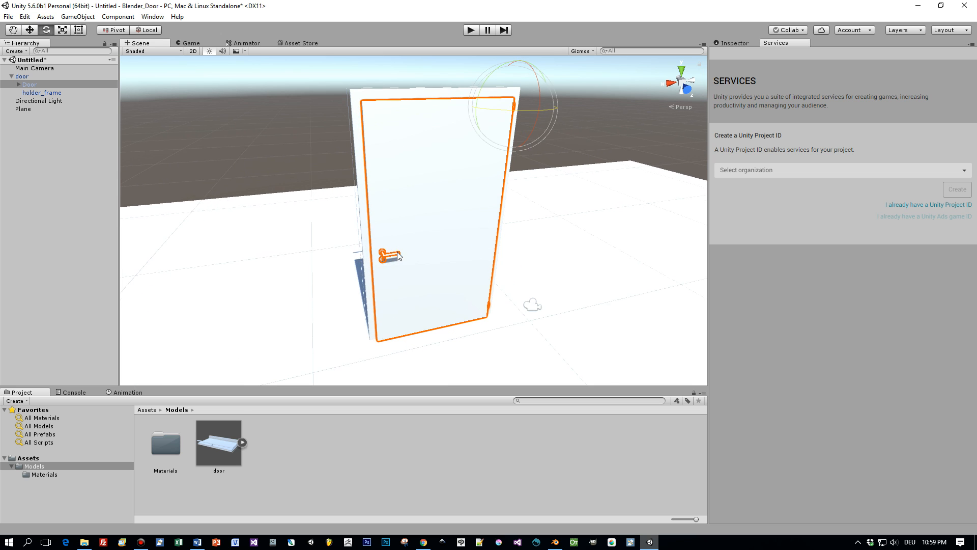
# - Try rotating the Handles child object about its pivot to test the door handle's movement
pyautogui.click(393, 254)
pyautogui.click(393, 256)
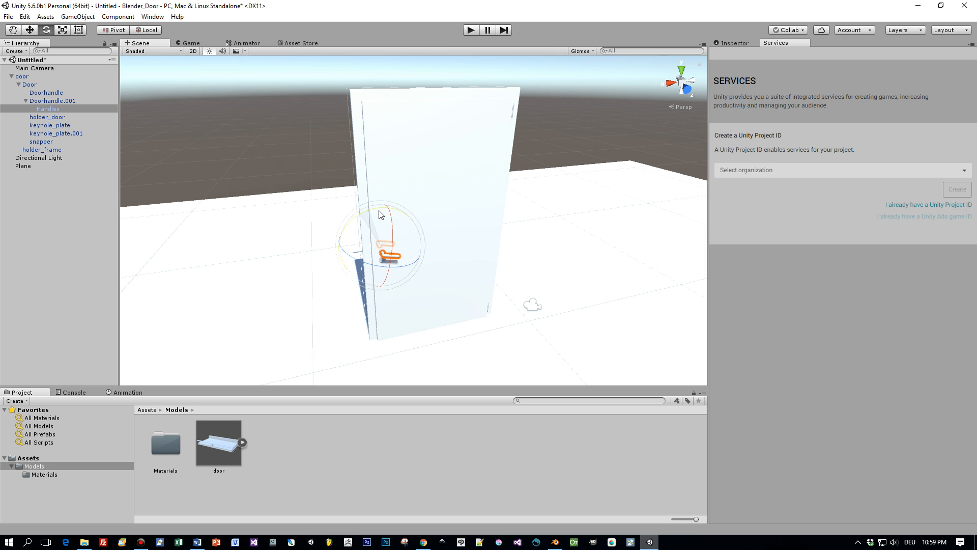
pyautogui.moveTo(360, 220)
pyautogui.mouseDown()
pyautogui.moveTo(385, 217)
pyautogui.moveTo(345, 227)
pyautogui.moveTo(406, 220)
pyautogui.moveTo(373, 229)
pyautogui.mouseUp()
# - Swing the Door child object open out of its frame and examine the edge on the handle side
pyautogui.click(461, 160)
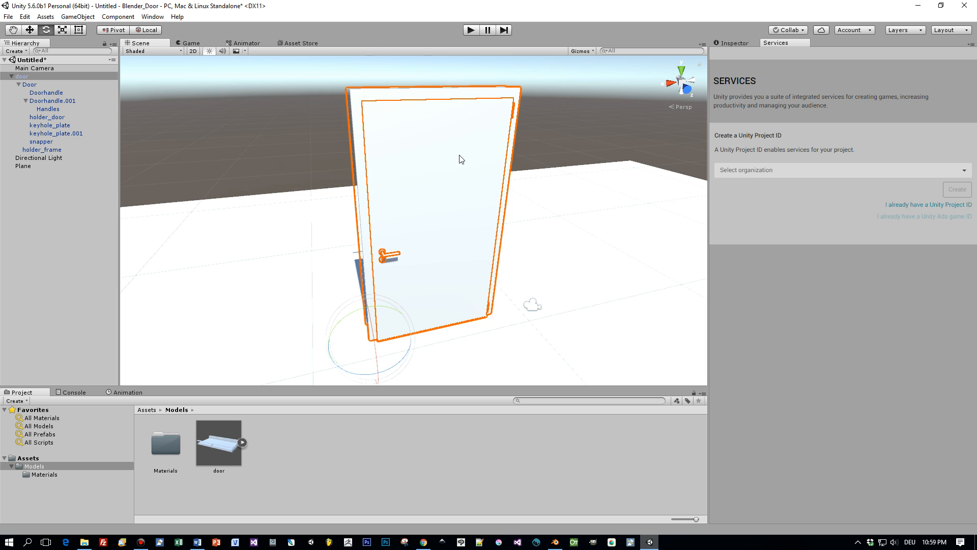
pyautogui.click(460, 160)
pyautogui.moveTo(503, 113); pyautogui.dragTo(566, 108)
pyautogui.moveTo(471, 296); pyautogui.dragTo(453, 201, button='middle')
pyautogui.doubleClick(30, 84)
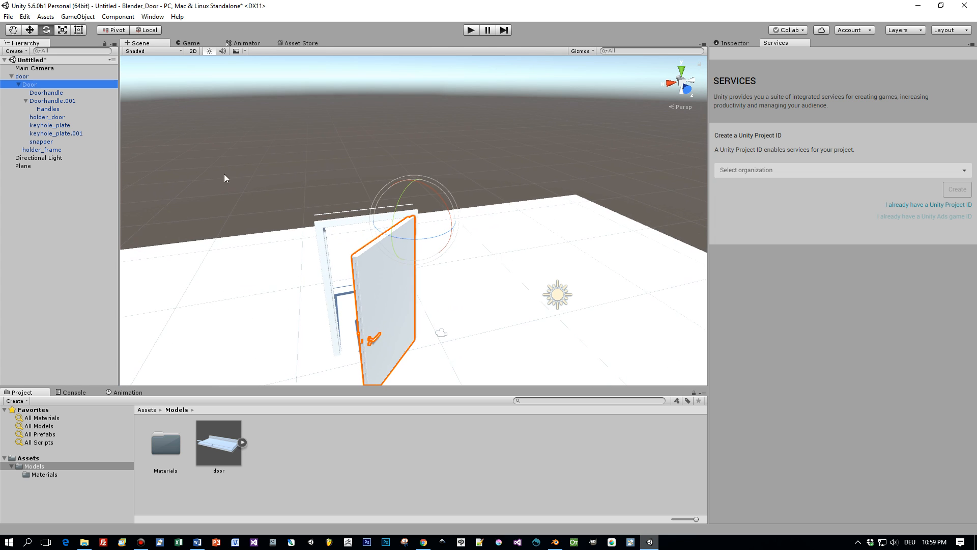
pyautogui.keyDown('alt'); pyautogui.moveTo(443, 253); pyautogui.dragTo(498, 244); pyautogui.keyUp('alt')
# - Try moving the snapper child object along its local axis in the edge of the opened door
pyautogui.doubleClick(41, 142)
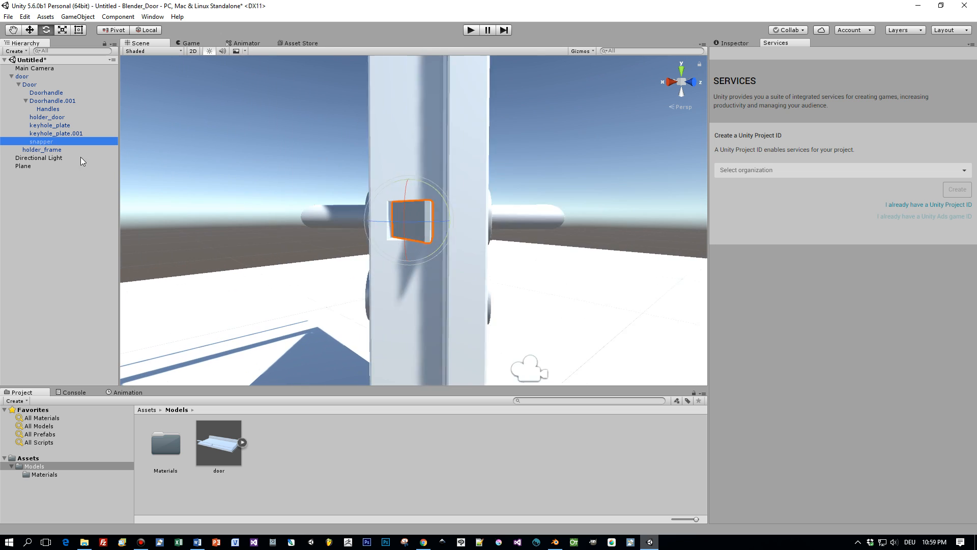
pyautogui.keyDown('alt'); pyautogui.moveTo(372, 214); pyautogui.dragTo(369, 250); pyautogui.keyUp('alt')
pyautogui.press('w')
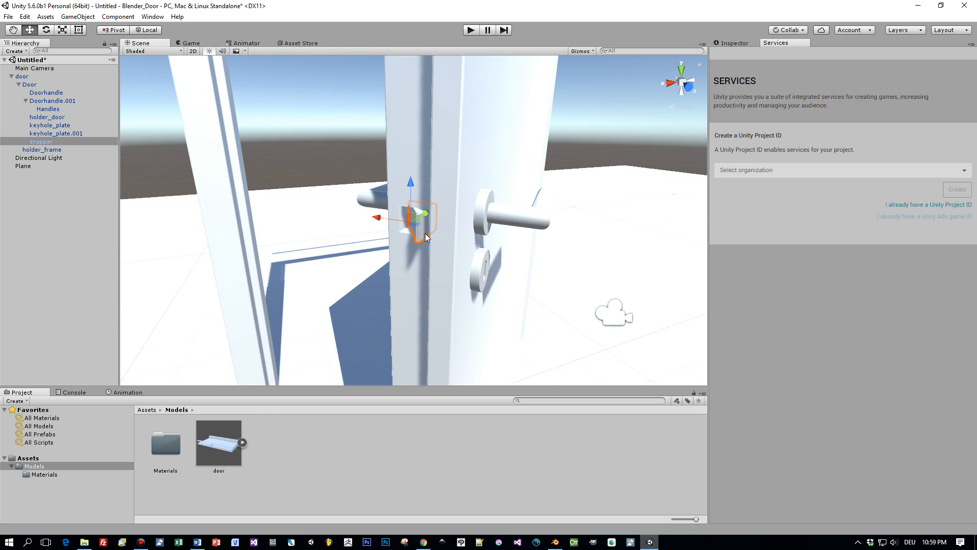
pyautogui.moveTo(428, 218)
pyautogui.mouseDown()
pyautogui.moveTo(413, 227)
pyautogui.moveTo(449, 220)
pyautogui.moveTo(423, 236)
pyautogui.mouseUp()
pyautogui.scroll(-5, 422, 236)
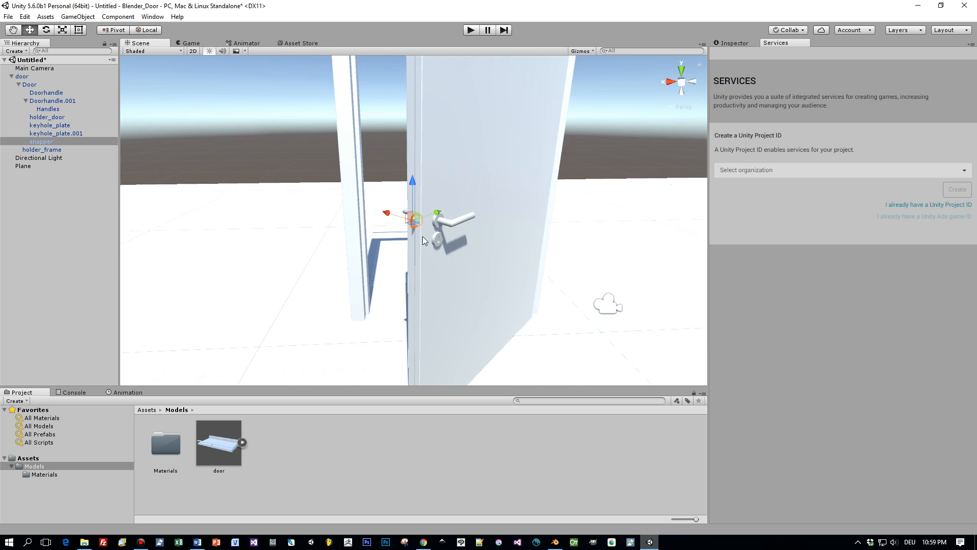
# - Select the Handles object and set its matDoorHandle material to Metallic 0.534 and Smoothness 0.355
pyautogui.click(483, 151)
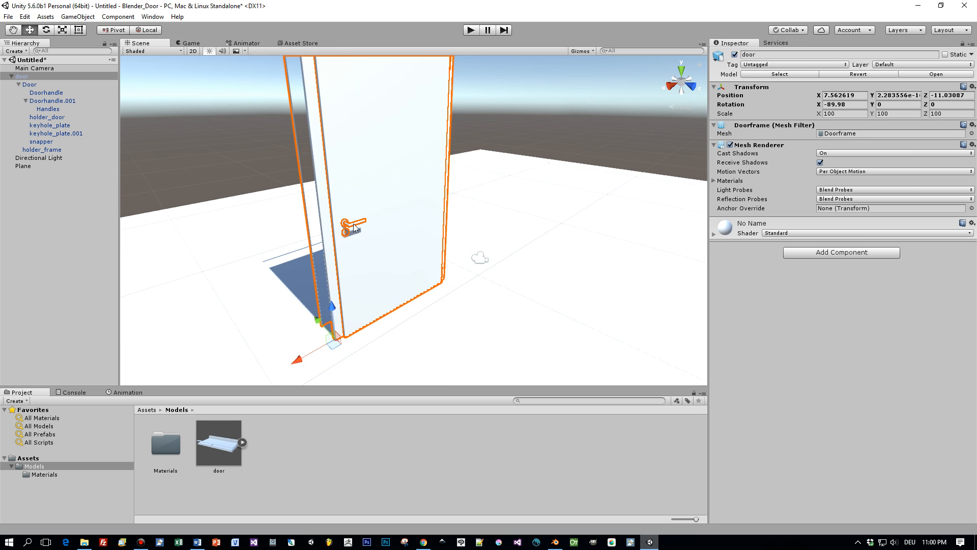
pyautogui.click(353, 224)
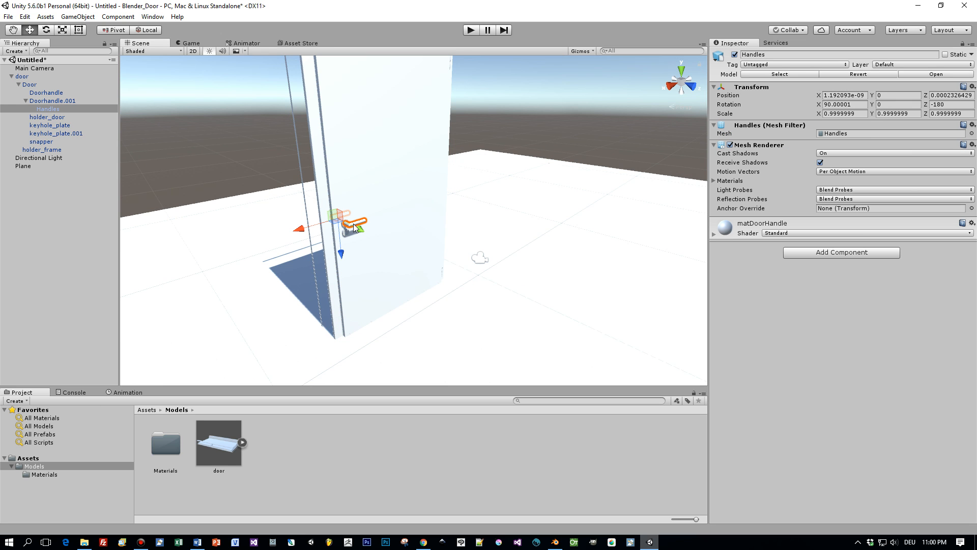
pyautogui.click(762, 222)
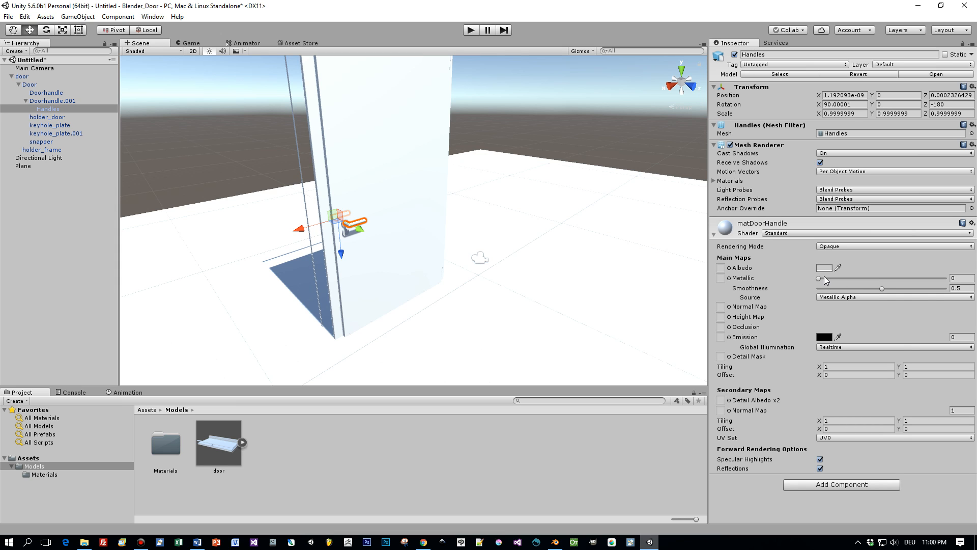
pyautogui.moveTo(819, 277); pyautogui.dragTo(878, 279)
pyautogui.moveTo(883, 289); pyautogui.dragTo(864, 295)
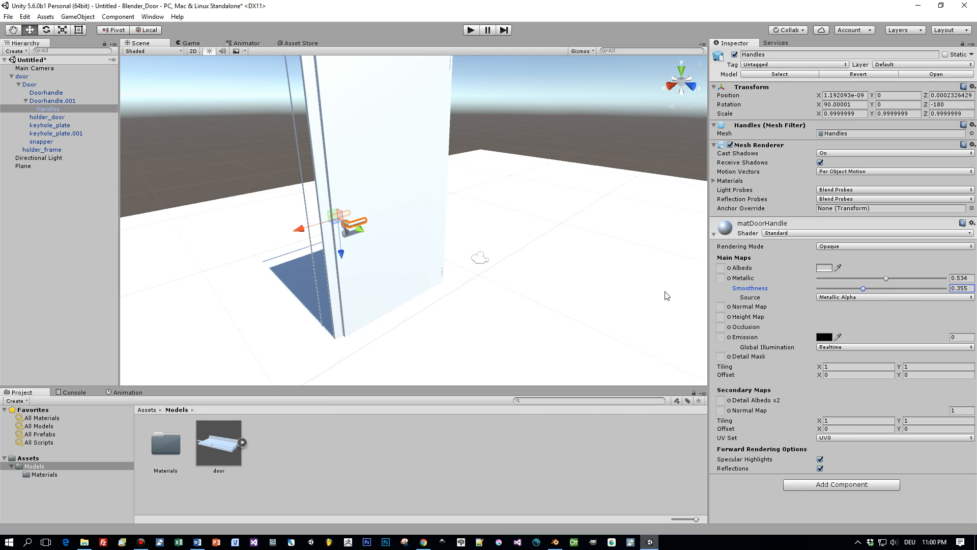
pyautogui.scroll(4, 419, 290)
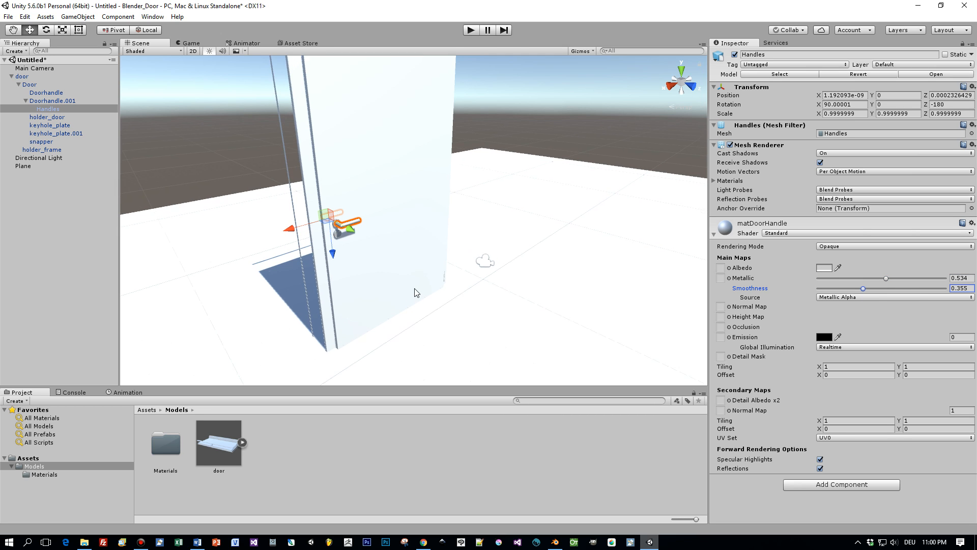
# - Set the matDoorHandle albedo to grey A1A1A1, Metallic to 0.835 and Smoothness to 0.351, and check the handle up close
pyautogui.click(825, 268)
pyautogui.moveTo(793, 174); pyautogui.dragTo(780, 184)
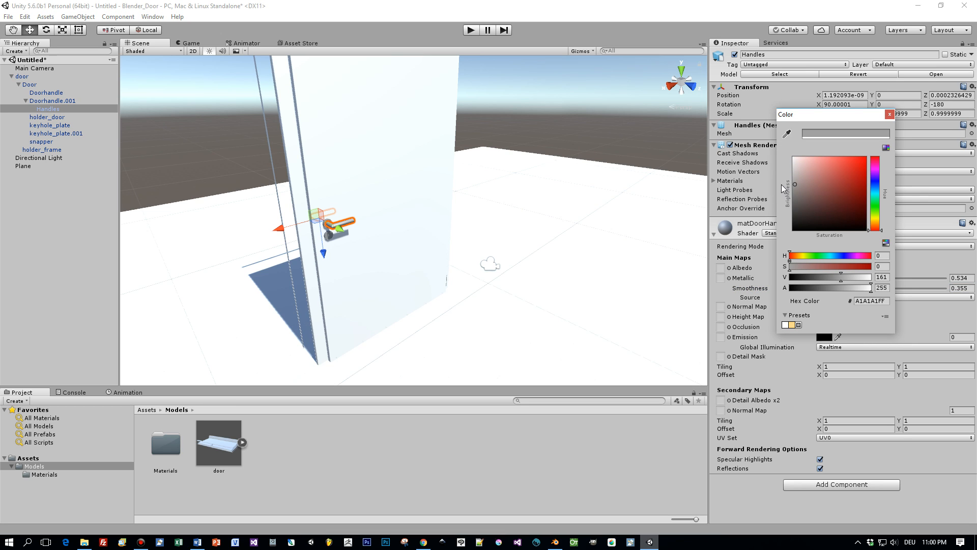
pyautogui.click(890, 115)
pyautogui.moveTo(883, 278); pyautogui.dragTo(906, 279)
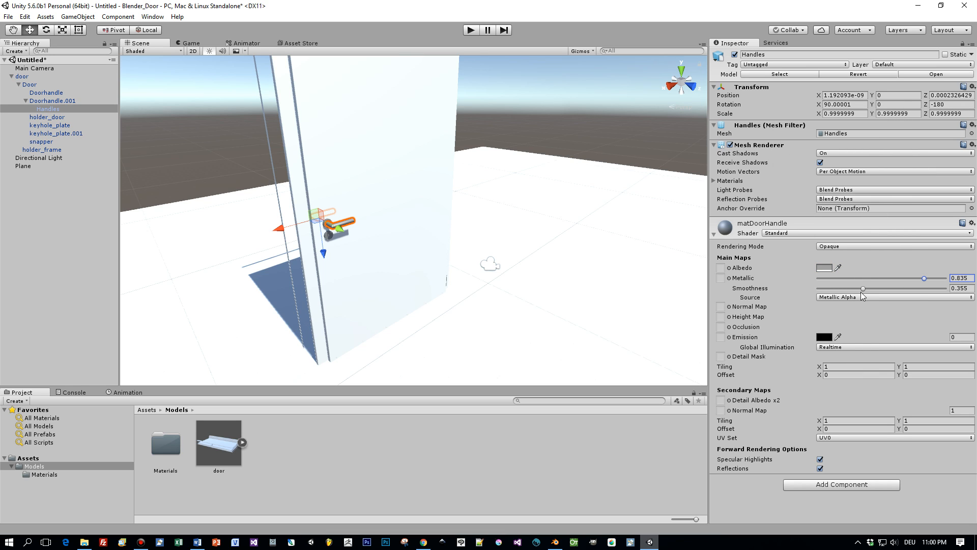
pyautogui.moveTo(864, 289)
pyautogui.mouseDown()
pyautogui.moveTo(847, 288)
pyautogui.moveTo(866, 289)
pyautogui.mouseUp()
pyautogui.scroll(5, 389, 270)
pyautogui.keyDown('alt'); pyautogui.moveTo(355, 232); pyautogui.dragTo(402, 232); pyautogui.keyUp('alt')
pyautogui.scroll(5, 483, 250)
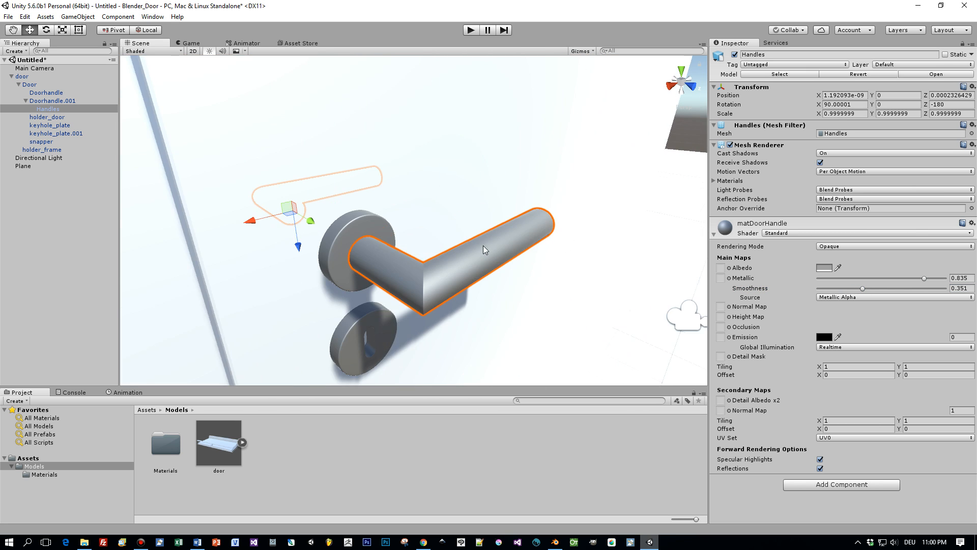
pyautogui.scroll(-3, 484, 246)
# - Lighten the matDoorHandle albedo to C5C5C5 and set Metallic to 0.887 and Smoothness to 0.247
pyautogui.click(825, 267)
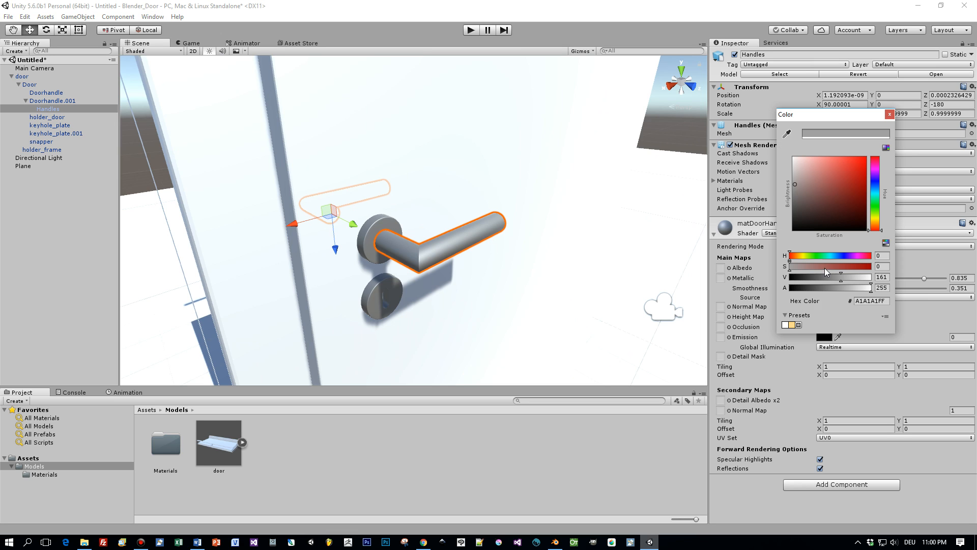
pyautogui.moveTo(792, 185); pyautogui.dragTo(784, 175)
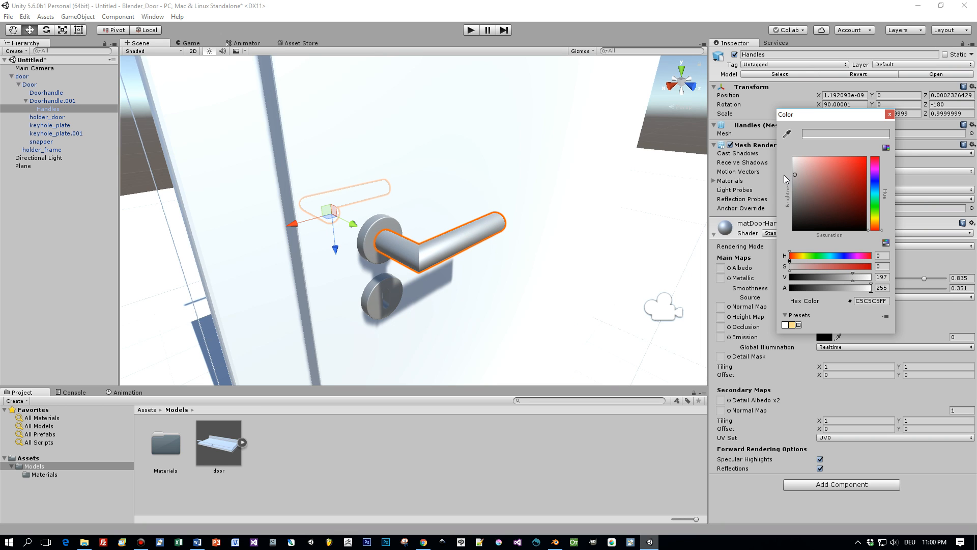
pyautogui.click(890, 114)
pyautogui.moveTo(924, 277)
pyautogui.mouseDown()
pyautogui.moveTo(943, 277)
pyautogui.moveTo(931, 279)
pyautogui.mouseUp()
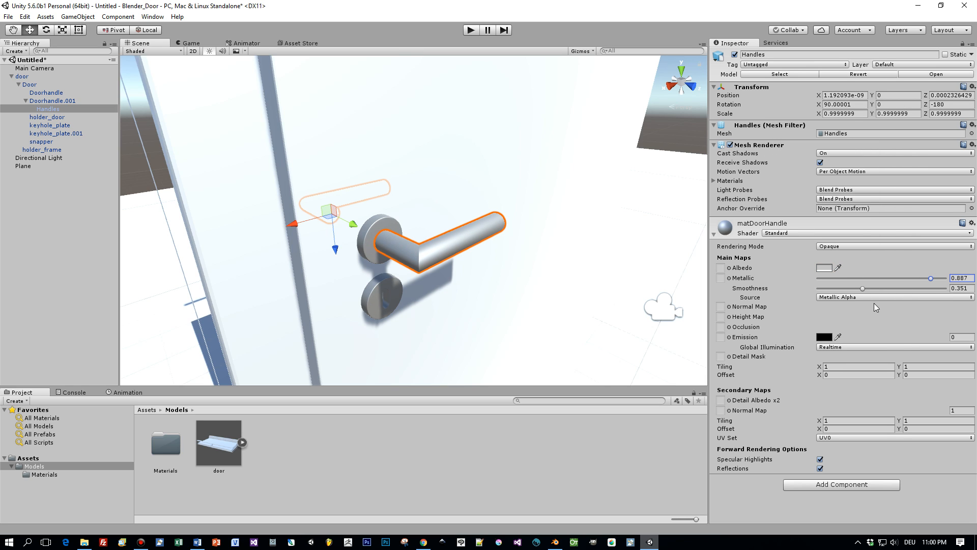
pyautogui.click(862, 288)
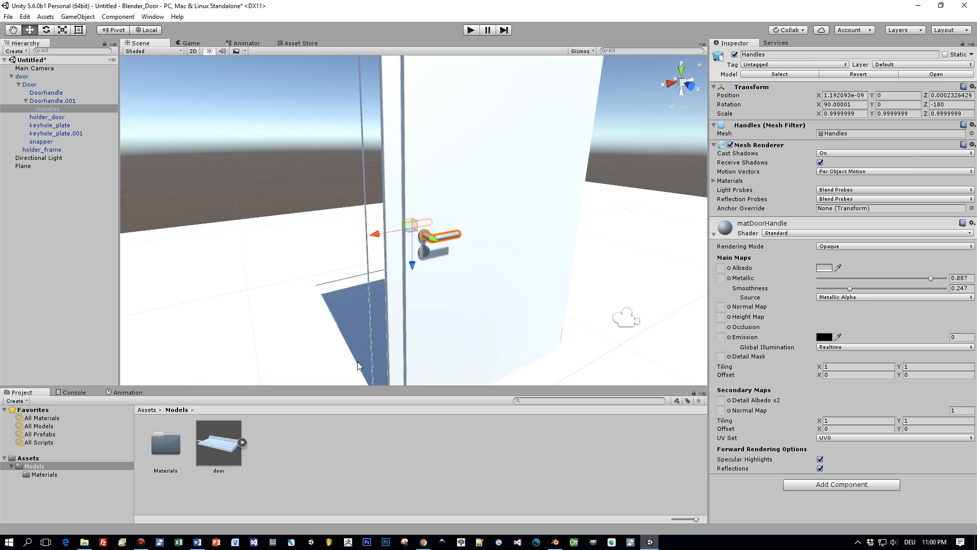
# - Create a folder named Animation inside the Models folder and open it
pyautogui.click(280, 442)
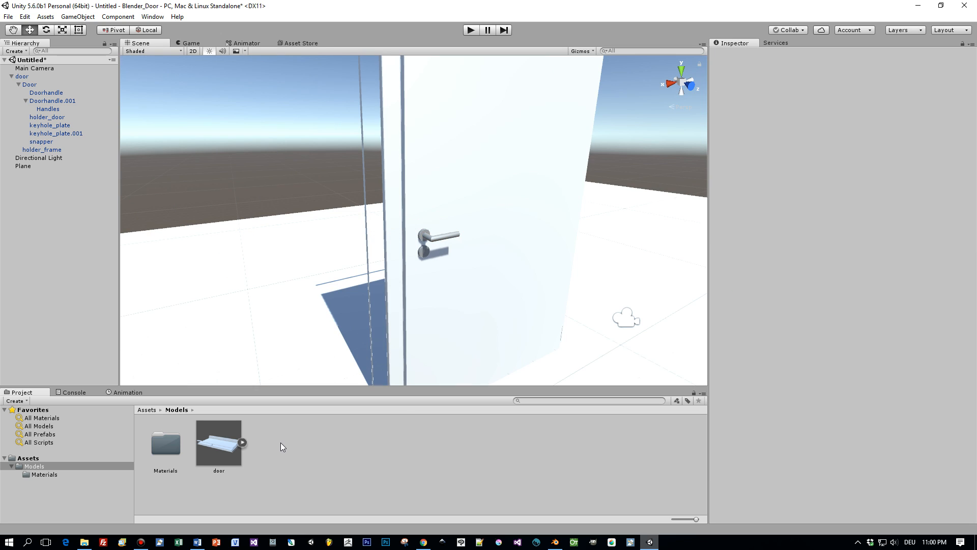
pyautogui.rightClick(281, 443)
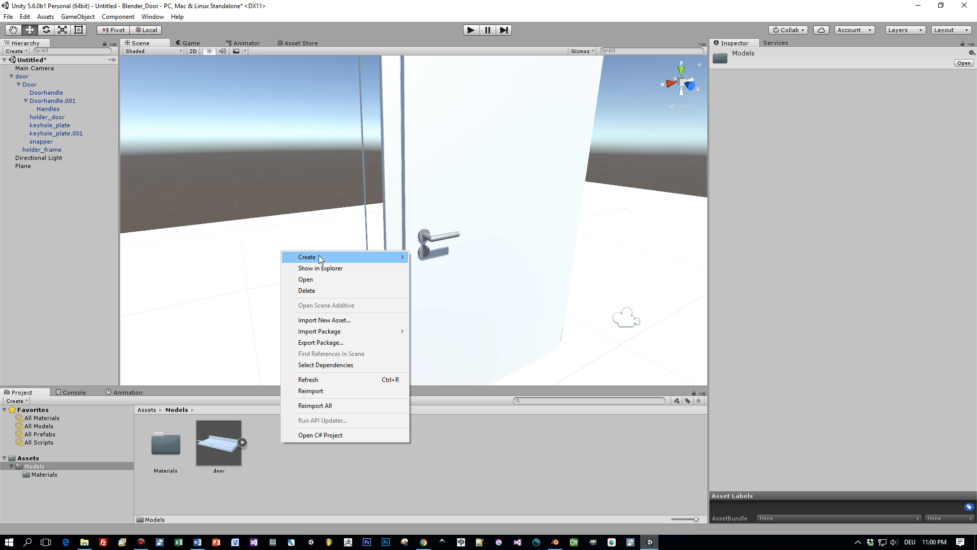
pyautogui.moveTo(322, 255)
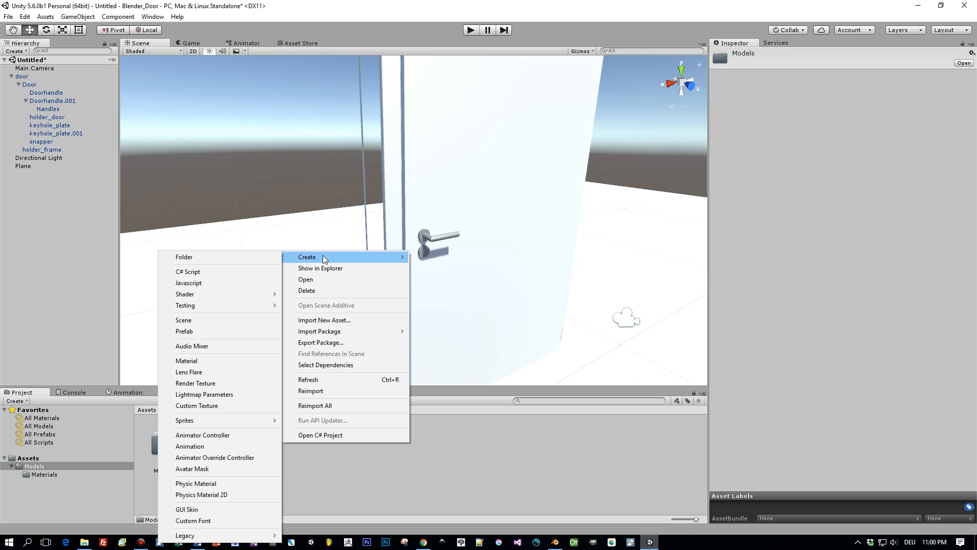
pyautogui.click(196, 259)
pyautogui.write('Animation')
pyautogui.press('Return')
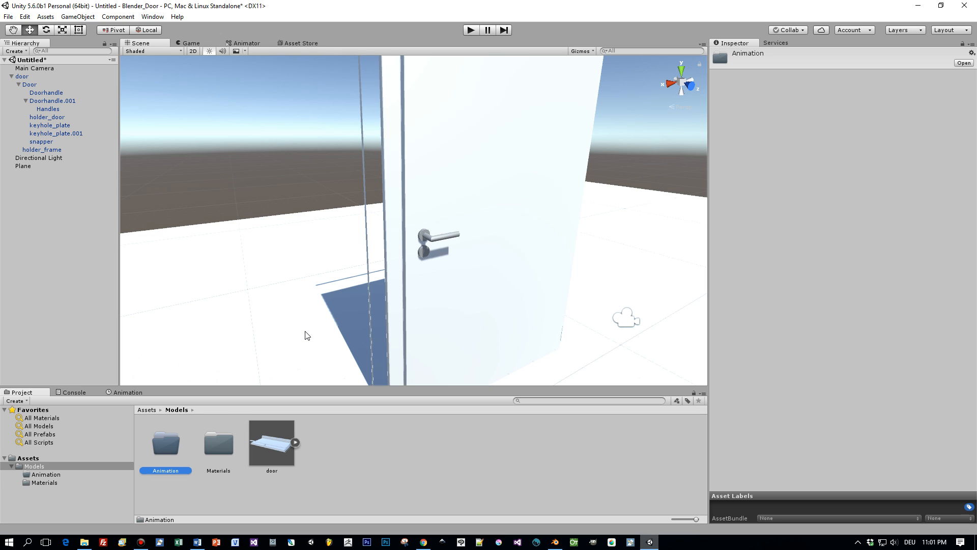
pyautogui.press('Return')
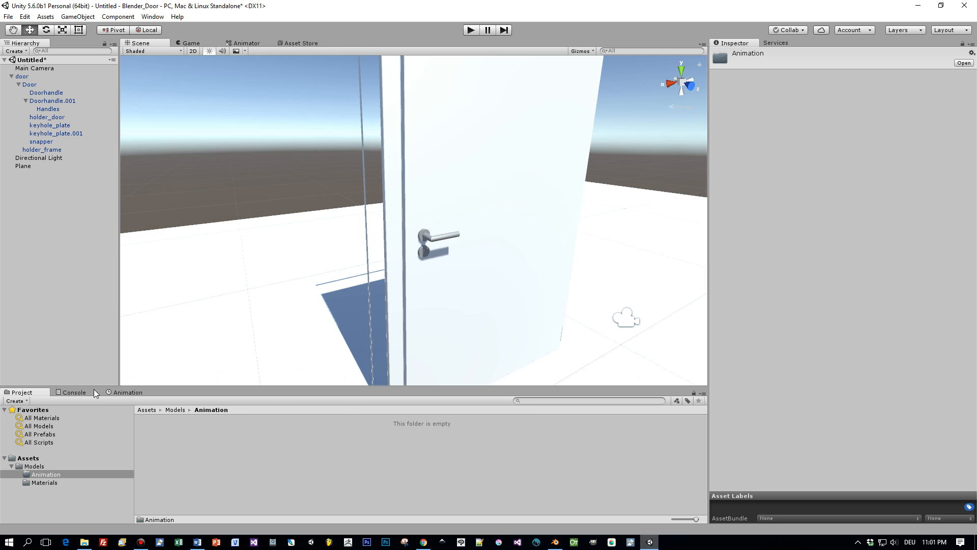
# - Create an animation clip for the Door child object and save it as OpenDoor.anim in the Animation folder
pyautogui.click(125, 393)
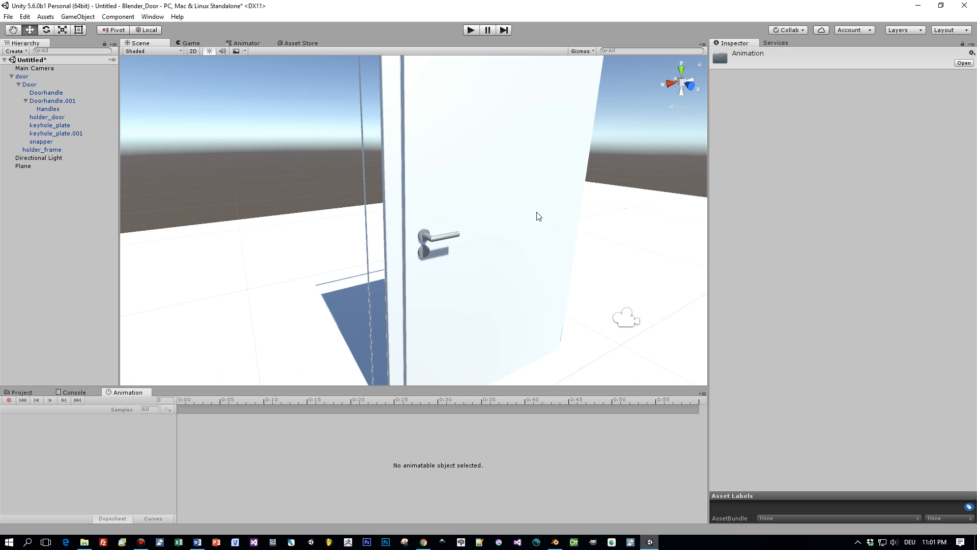
pyautogui.click(30, 85)
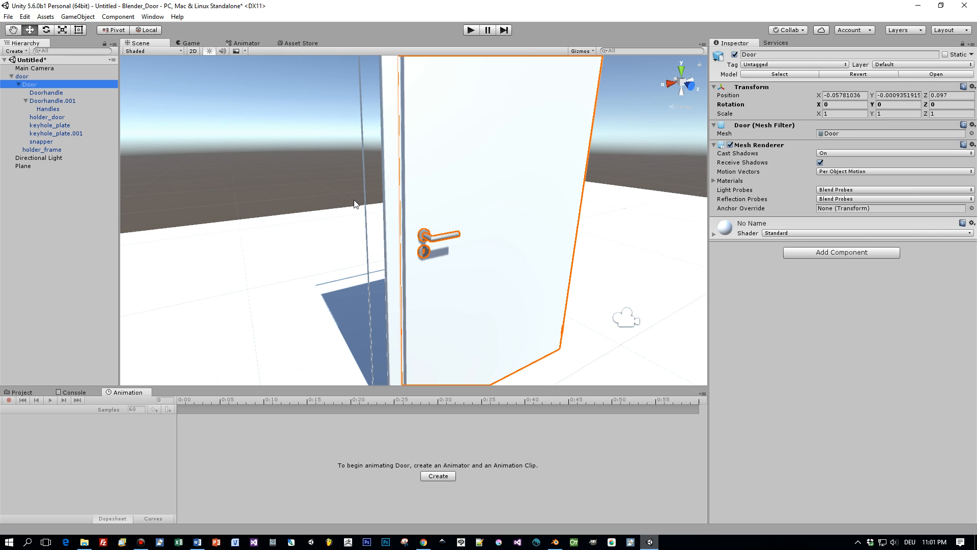
pyautogui.click(22, 77)
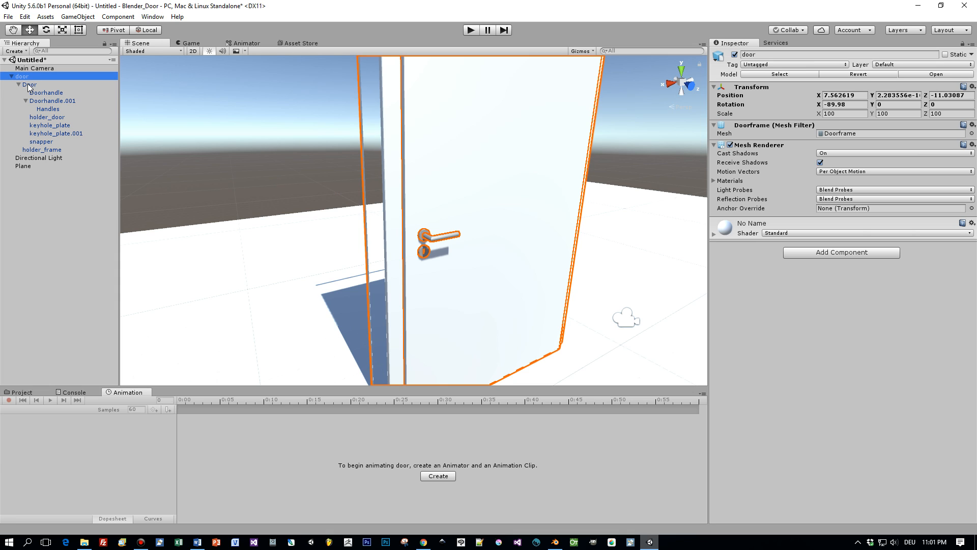
pyautogui.click(29, 85)
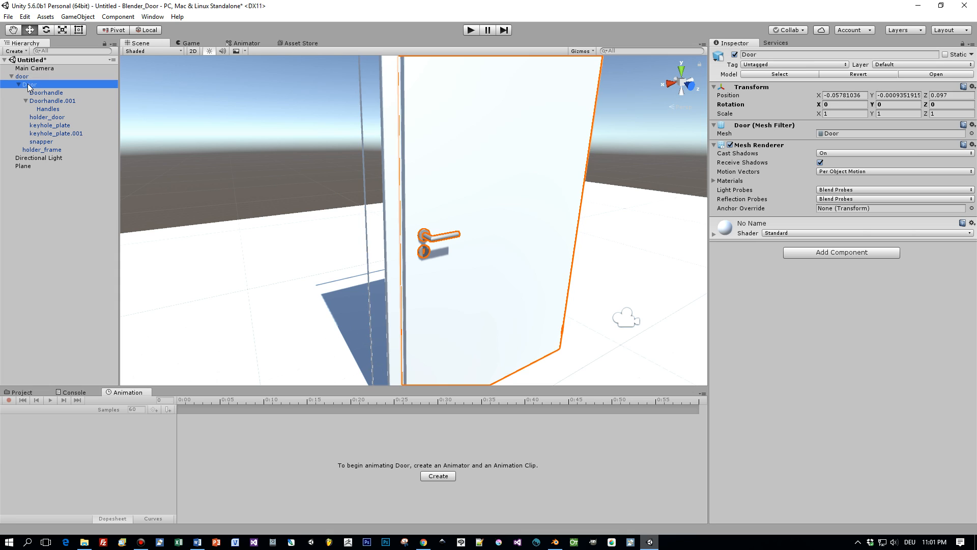
pyautogui.click(438, 476)
pyautogui.click(112, 244)
pyautogui.moveTo(113, 244); pyautogui.dragTo(70, 244)
pyautogui.write('Open')
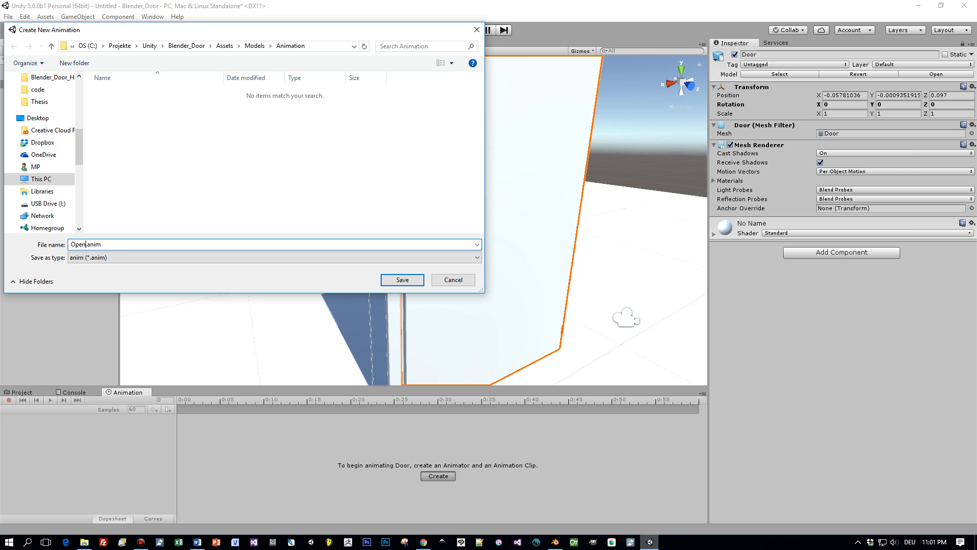
pyautogui.write('Door')
pyautogui.click(403, 280)
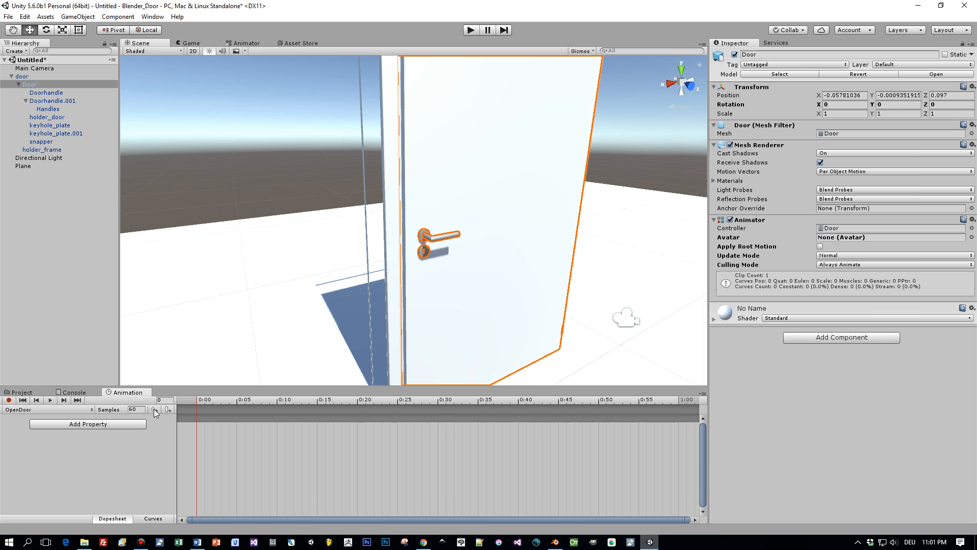
# - Add the Rotation property of the Handles object under Doorhandle.001 to the OpenDoor clip
pyautogui.click(118, 427)
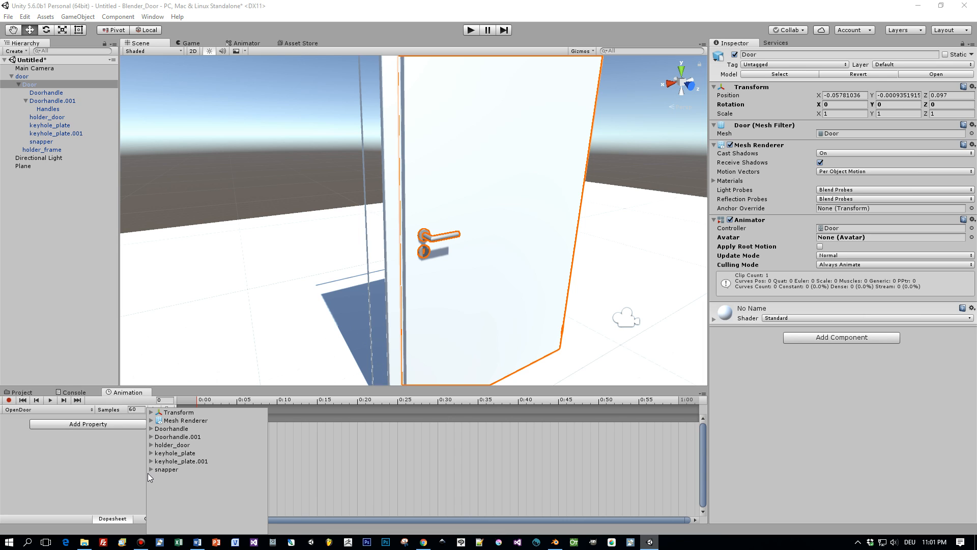
pyautogui.click(151, 437)
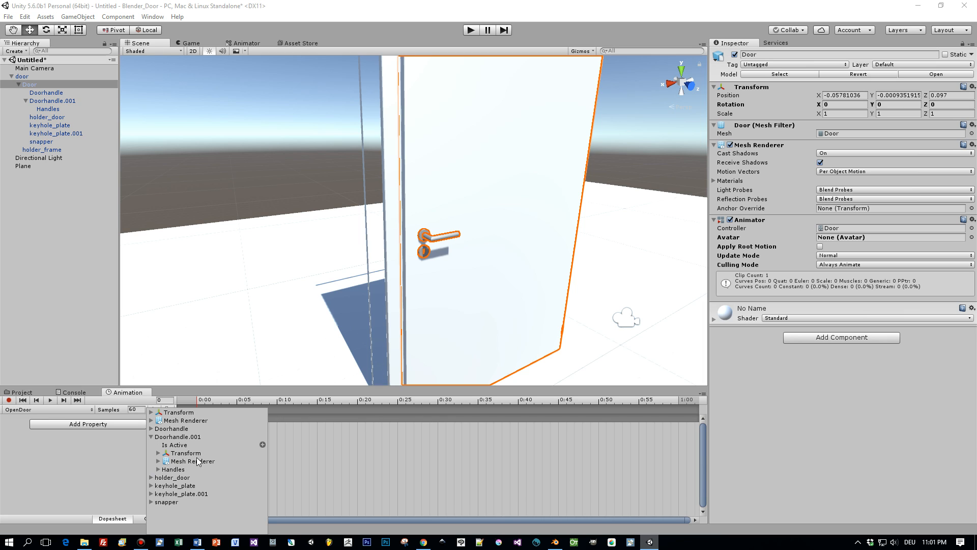
pyautogui.click(173, 469)
pyautogui.click(158, 469)
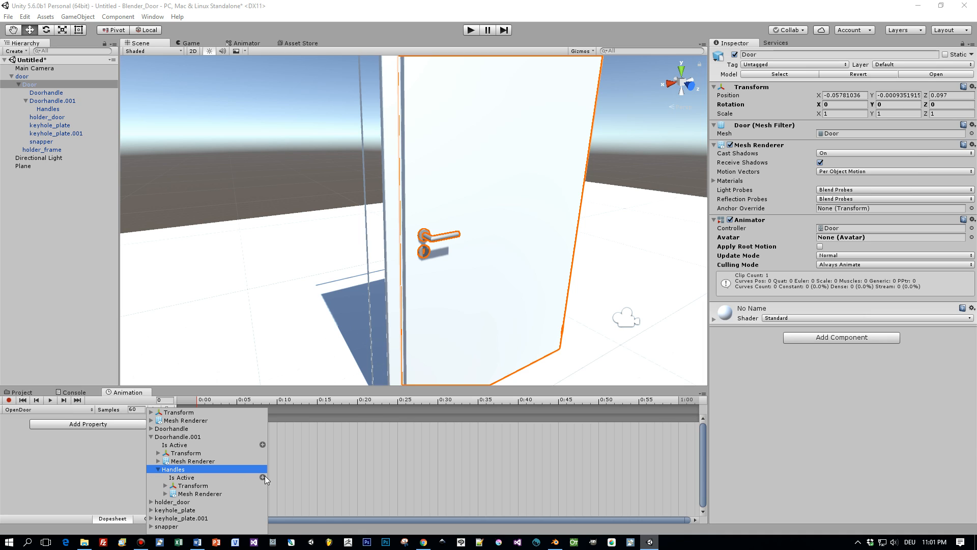
pyautogui.click(165, 485)
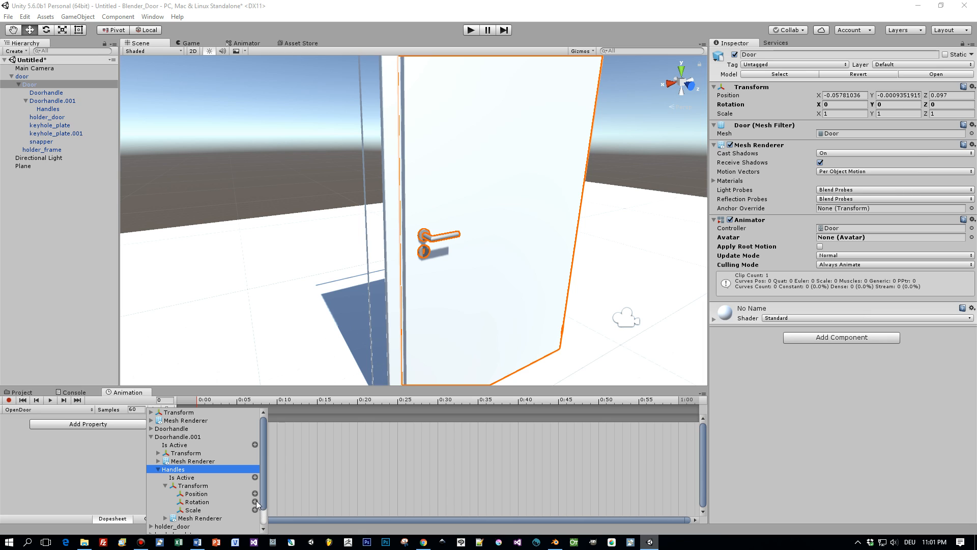
pyautogui.click(255, 502)
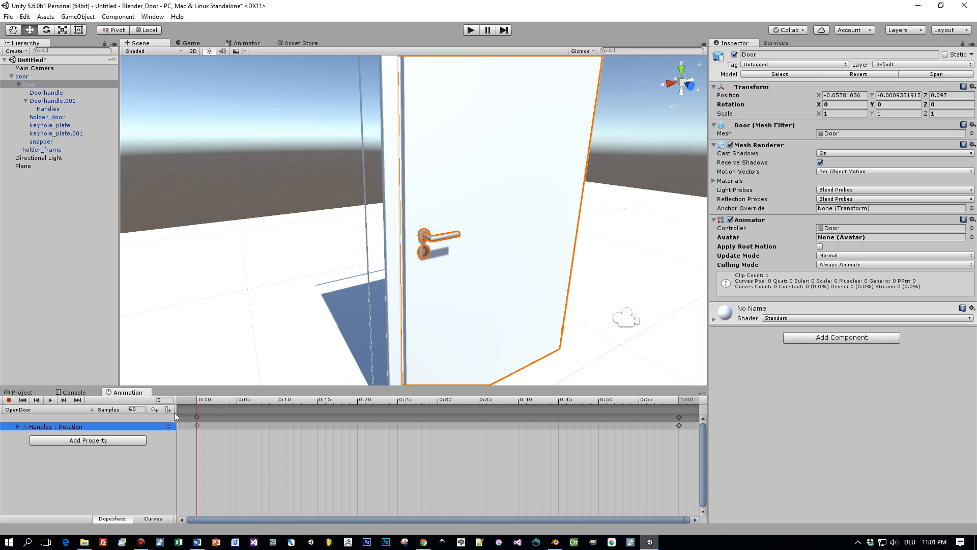
# - Key the Handles rotation at frame 15 with X set to 70 so the handle is pushed down
pyautogui.moveTo(197, 400); pyautogui.dragTo(277, 409)
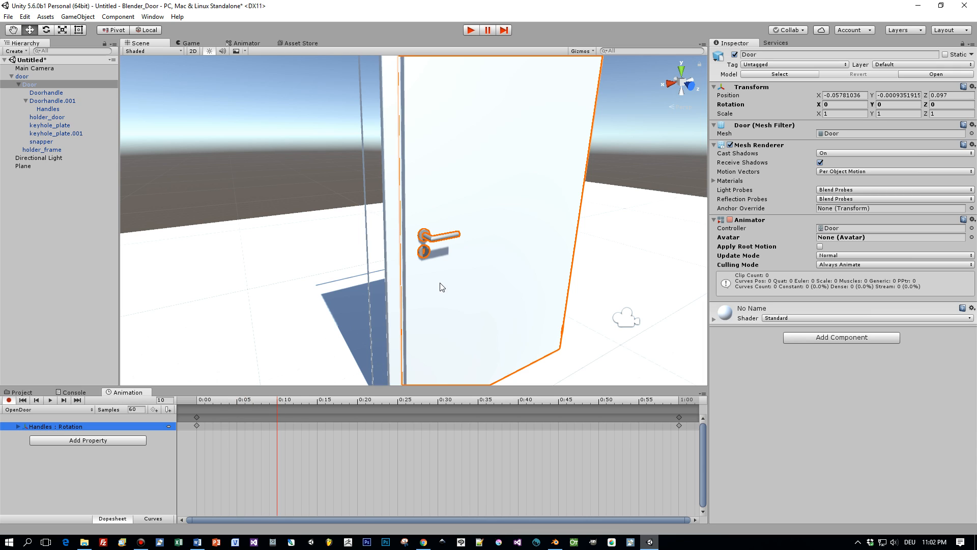
pyautogui.moveTo(278, 399); pyautogui.dragTo(317, 401)
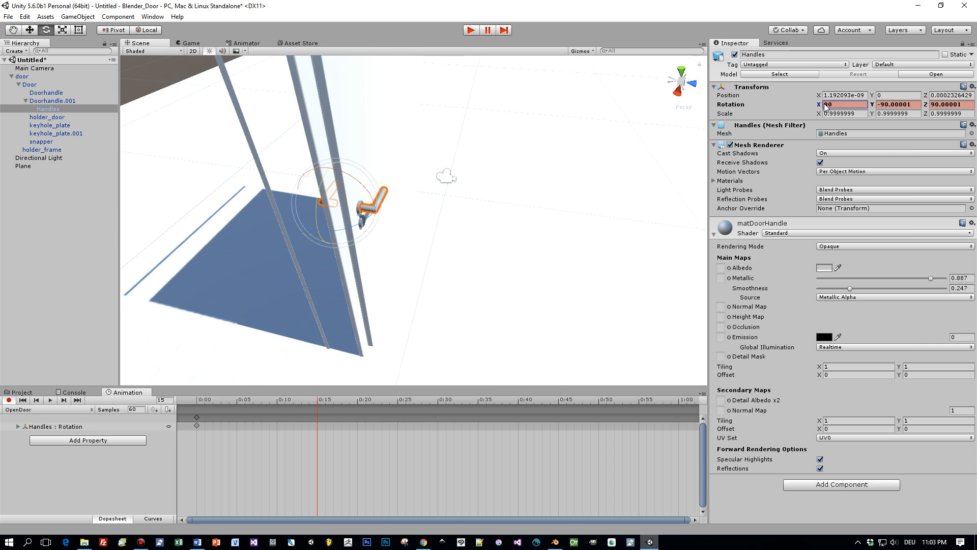
pyautogui.moveTo(825, 104); pyautogui.dragTo(623, 148)
pyautogui.keyDown('alt'); pyautogui.moveTo(484, 279); pyautogui.dragTo(391, 320); pyautogui.keyUp('alt')
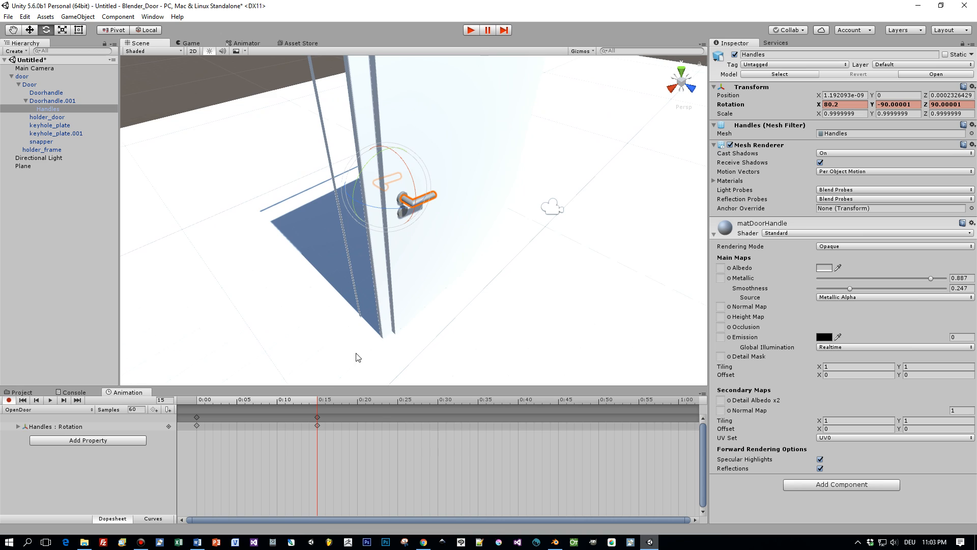
pyautogui.moveTo(321, 402)
pyautogui.mouseDown()
pyautogui.moveTo(208, 408)
pyautogui.moveTo(317, 416)
pyautogui.mouseUp()
pyautogui.moveTo(819, 104); pyautogui.dragTo(799, 103)
pyautogui.click(848, 104)
pyautogui.press('BackSpace')
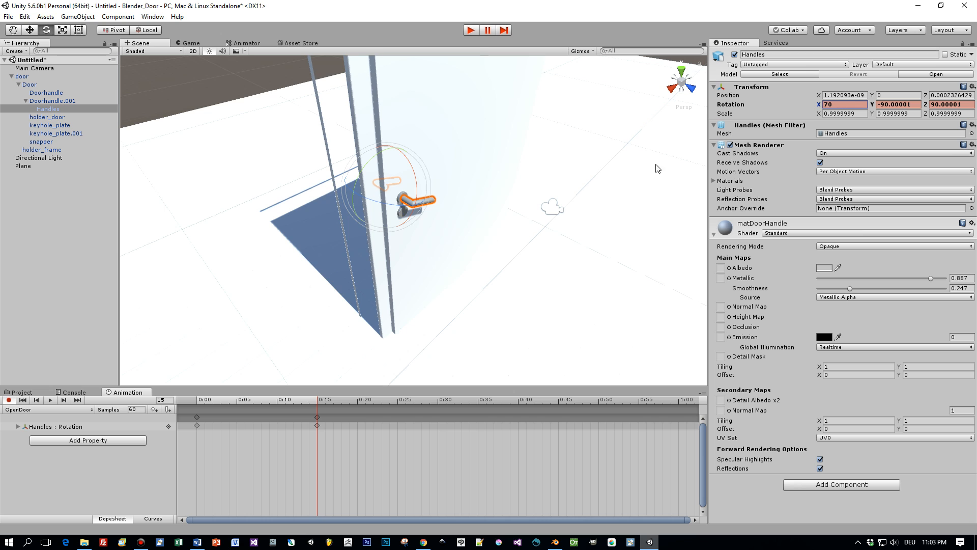
pyautogui.press('alt')
pyautogui.keyDown('alt'); pyautogui.moveTo(486, 258); pyautogui.dragTo(455, 258); pyautogui.keyUp('alt')
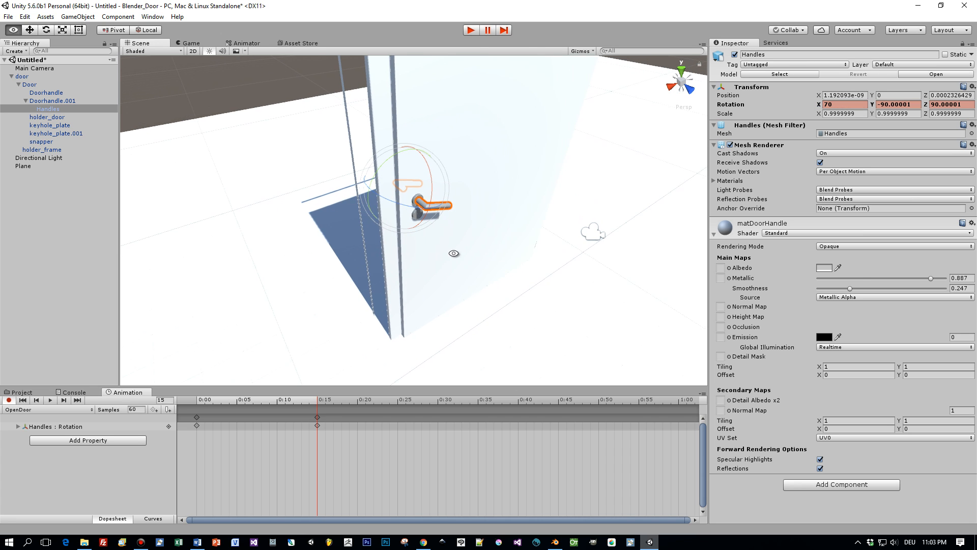
# - Key the Door object's rotation at frame 0 with Z set to 0
pyautogui.moveTo(315, 406); pyautogui.dragTo(189, 425)
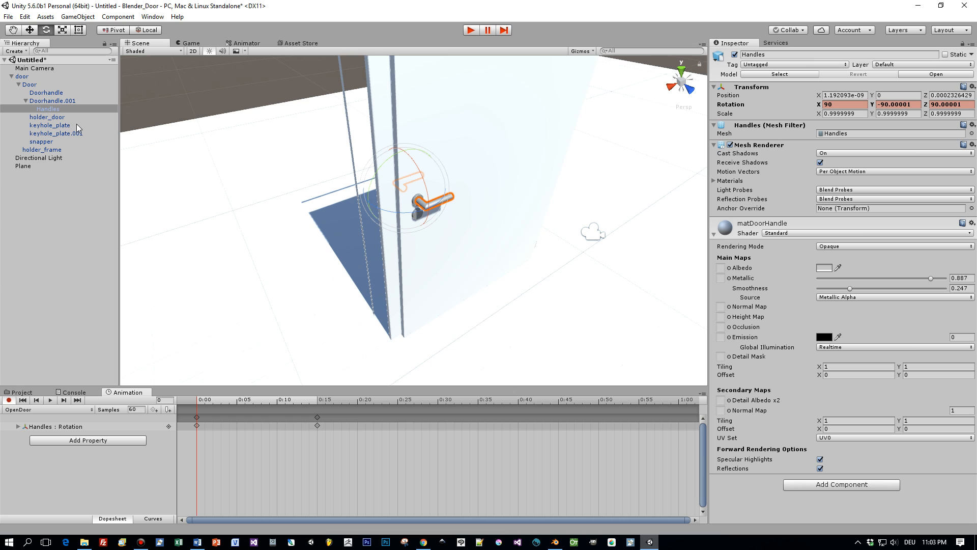
pyautogui.click(31, 85)
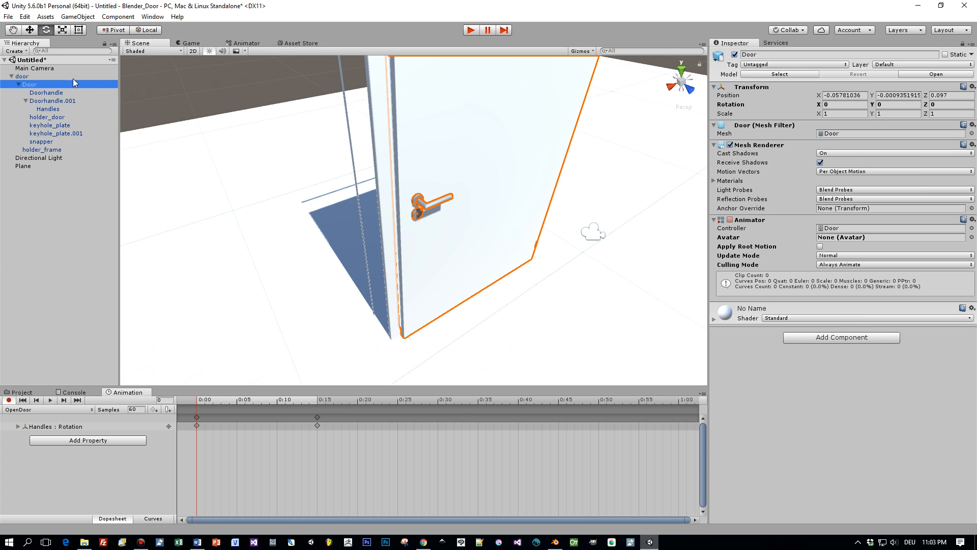
pyautogui.scroll(-8, 533, 197)
pyautogui.keyDown('alt'); pyautogui.moveTo(532, 200); pyautogui.dragTo(499, 157); pyautogui.keyUp('alt')
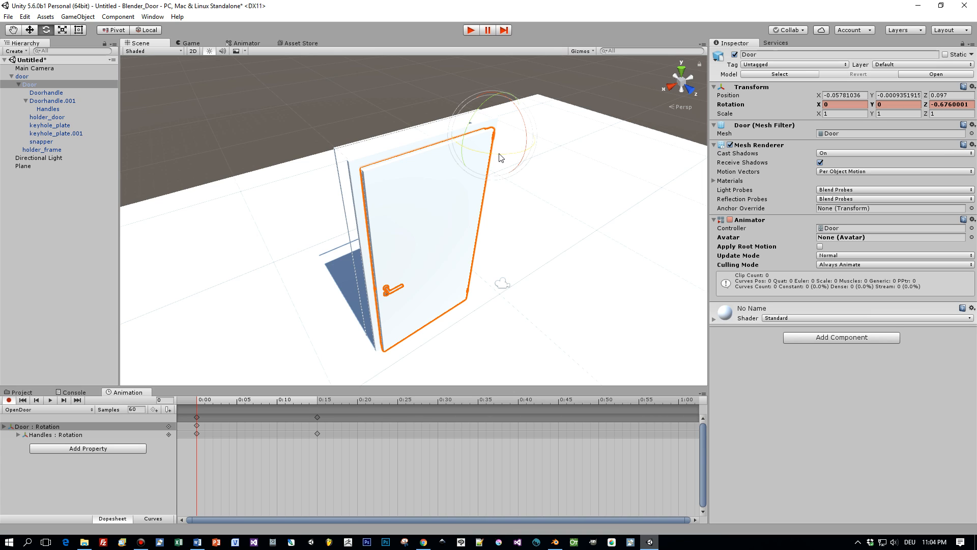
pyautogui.click(949, 104)
pyautogui.write('0')
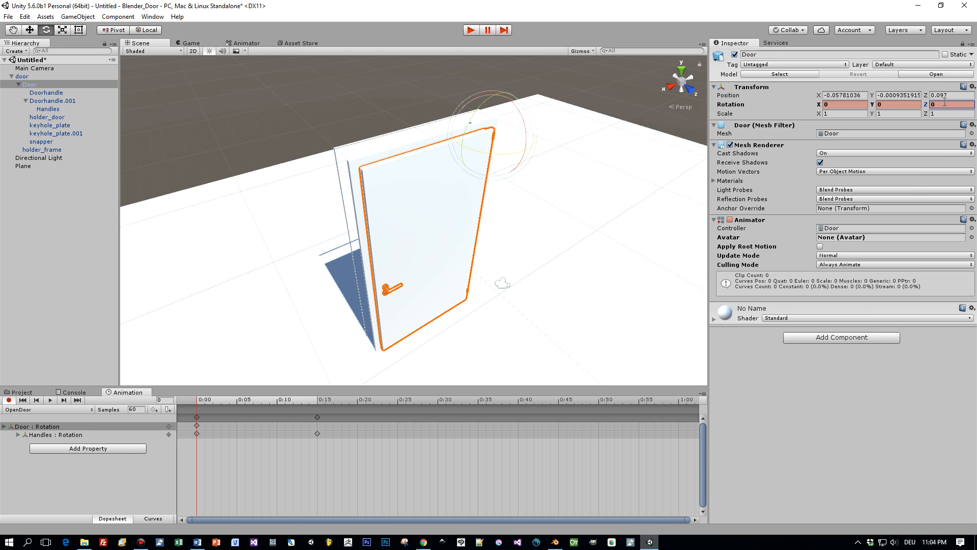
# - Key the Door's Z rotation at -52.5 on frame 20 and move that key to frame 40
pyautogui.moveTo(197, 471); pyautogui.dragTo(264, 477)
pyautogui.moveTo(201, 401); pyautogui.dragTo(356, 405)
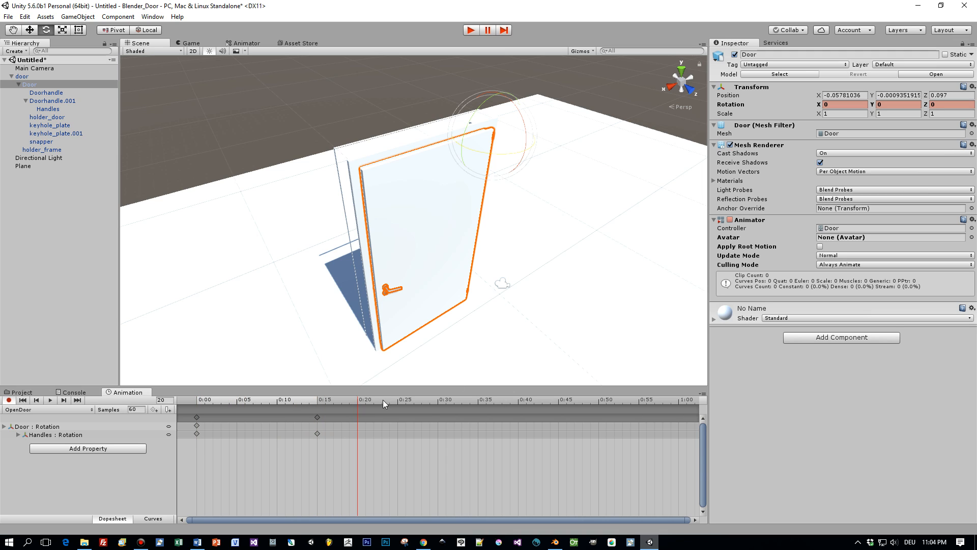
pyautogui.moveTo(929, 104); pyautogui.dragTo(833, 103)
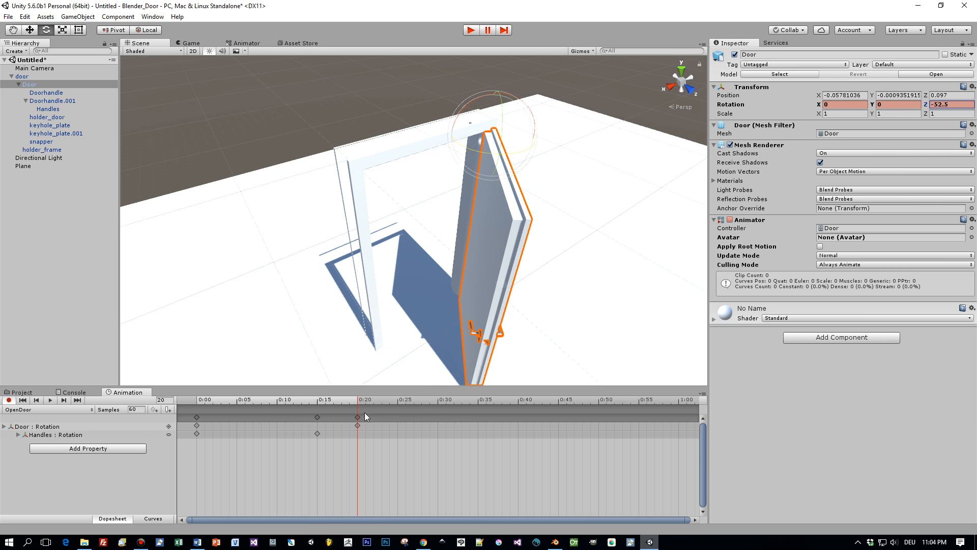
pyautogui.click(317, 433)
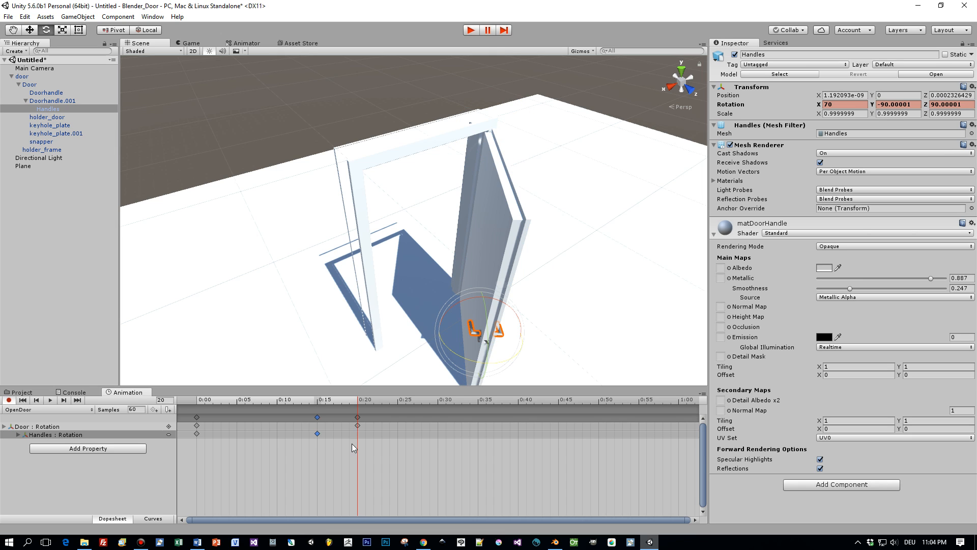
pyautogui.click(357, 416)
pyautogui.moveTo(357, 415); pyautogui.dragTo(373, 419)
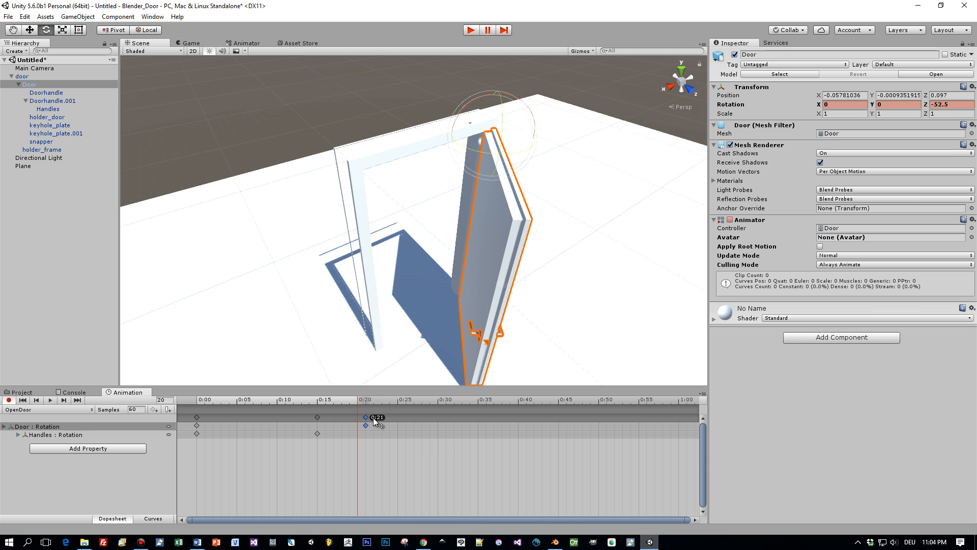
pyautogui.moveTo(475, 420); pyautogui.dragTo(517, 424)
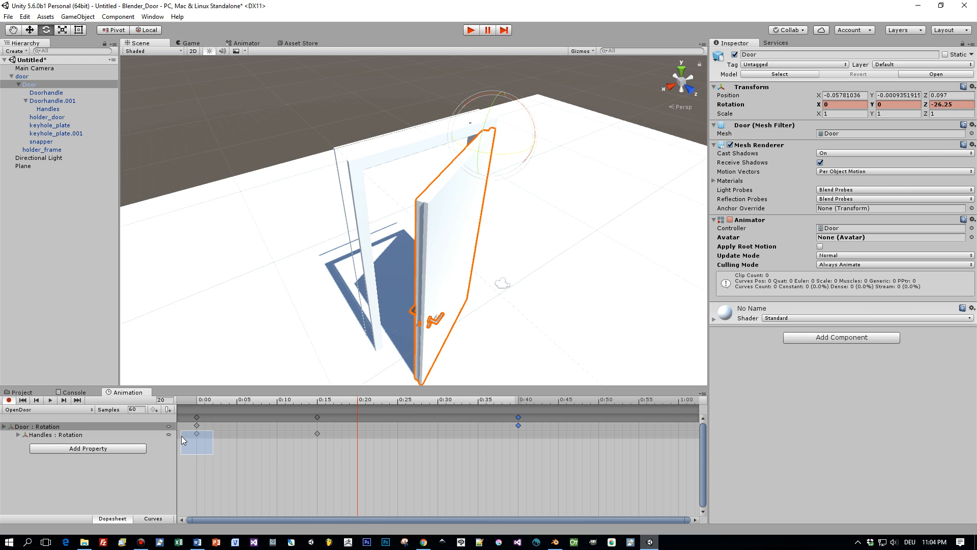
# - Key the Handles rotation at frame 20 with the same pose as its first key, X 90
pyautogui.moveTo(183, 440); pyautogui.dragTo(185, 433)
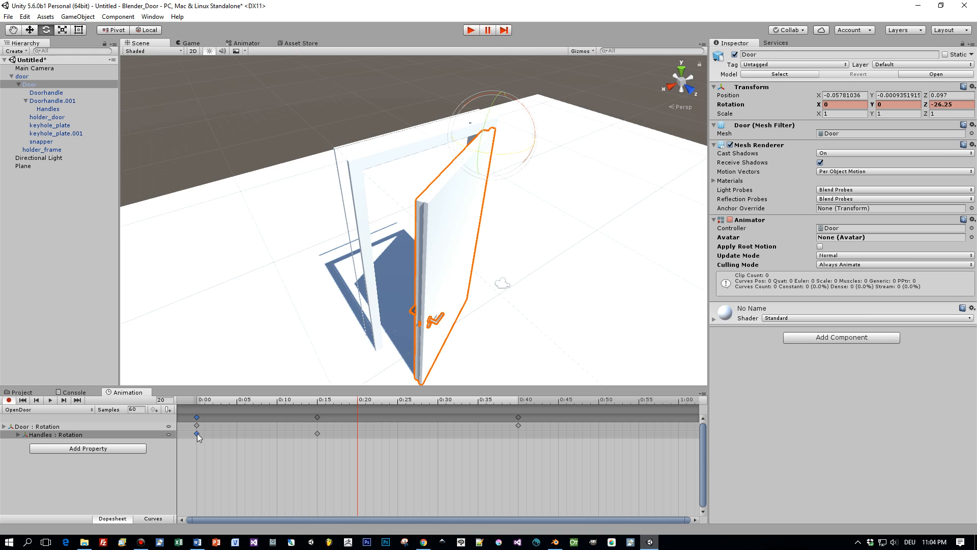
pyautogui.click(203, 434)
pyautogui.click(197, 433)
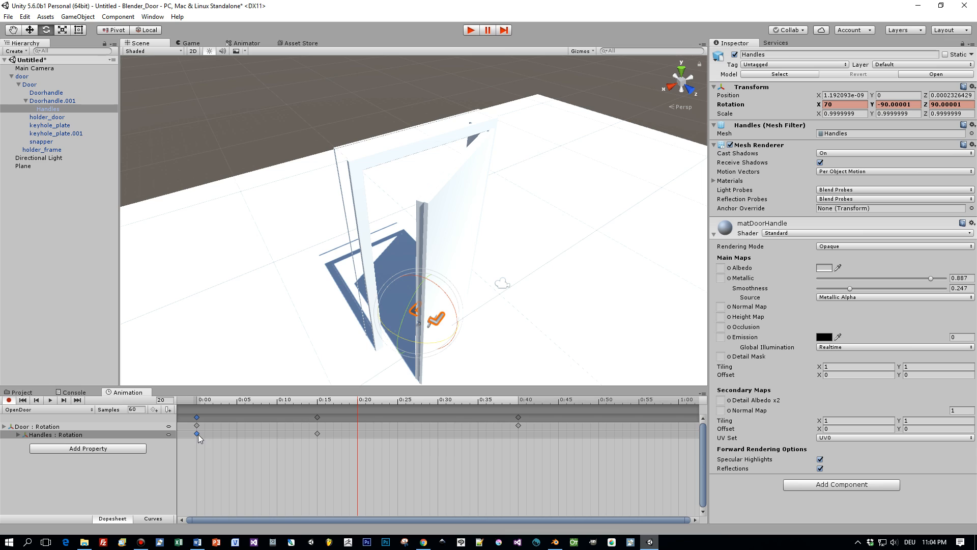
pyautogui.moveTo(206, 435); pyautogui.dragTo(216, 435)
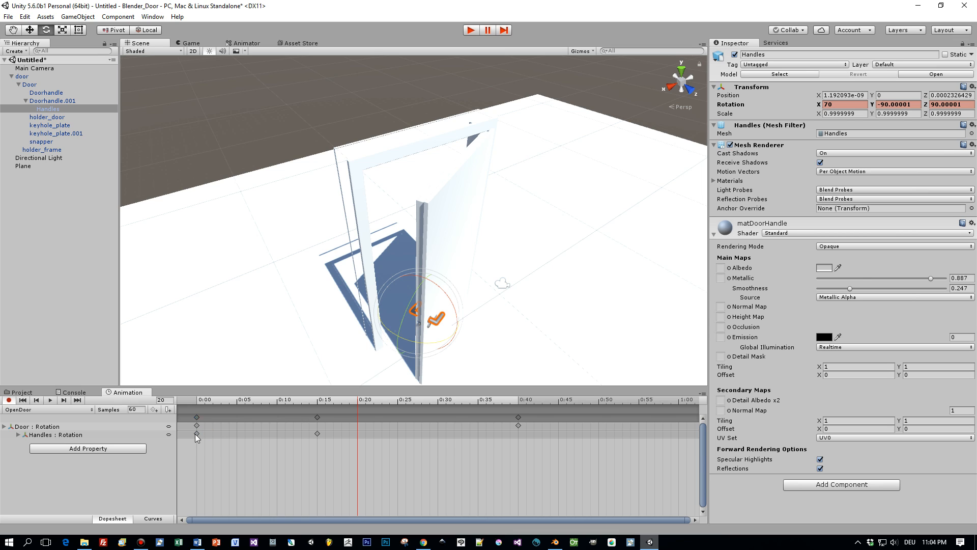
pyautogui.click(197, 433)
pyautogui.rightClick(197, 433)
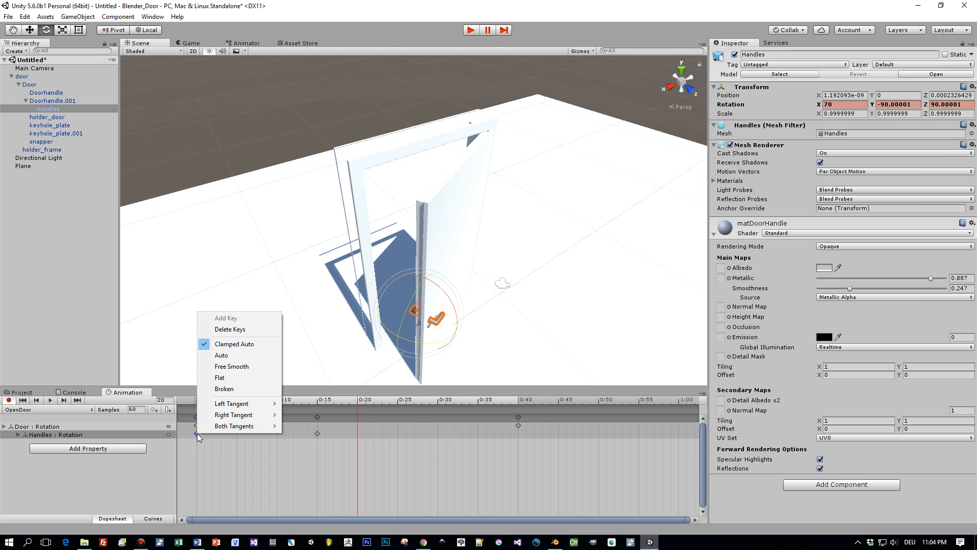
pyautogui.click(197, 434)
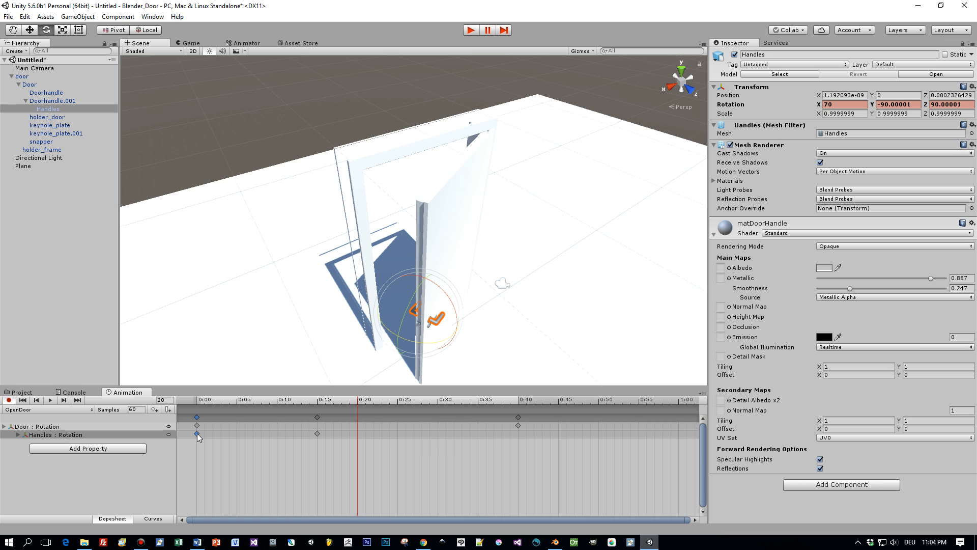
pyautogui.press('k')
pyautogui.keyDown('alt'); pyautogui.moveTo(484, 340); pyautogui.dragTo(437, 317); pyautogui.keyUp('alt')
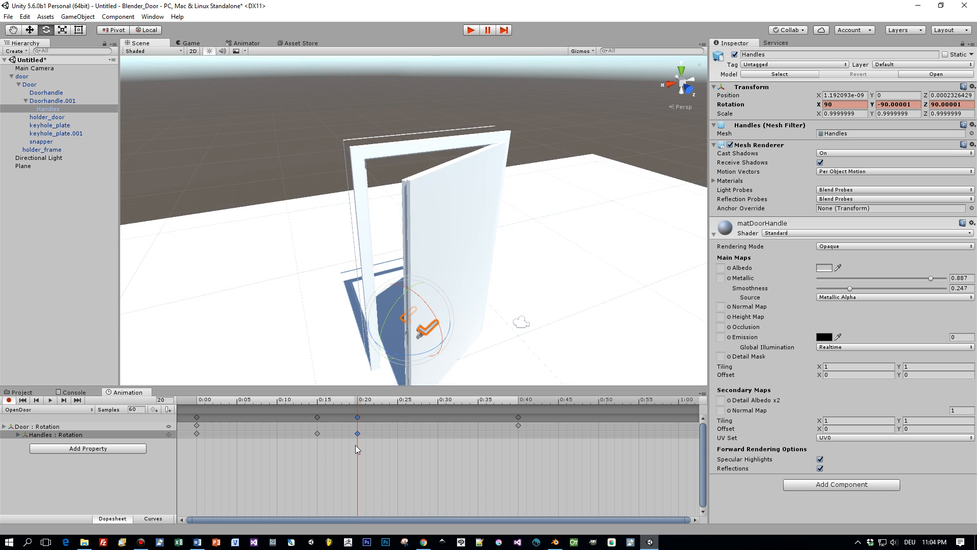
# - Scrub through the clip from the start and delay the Door's first rotation key to frame 7
pyautogui.click(283, 444)
pyautogui.moveTo(356, 402); pyautogui.dragTo(185, 421)
pyautogui.keyDown('alt'); pyautogui.moveTo(356, 333); pyautogui.dragTo(347, 308); pyautogui.keyUp('alt')
pyautogui.moveTo(347, 308); pyautogui.dragTo(323, 253, button='middle')
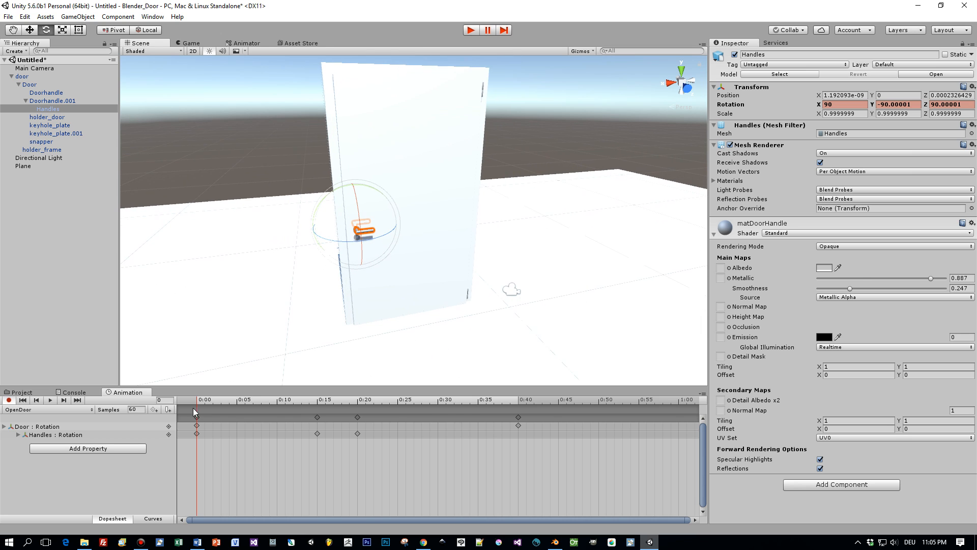
pyautogui.moveTo(200, 404); pyautogui.dragTo(276, 411)
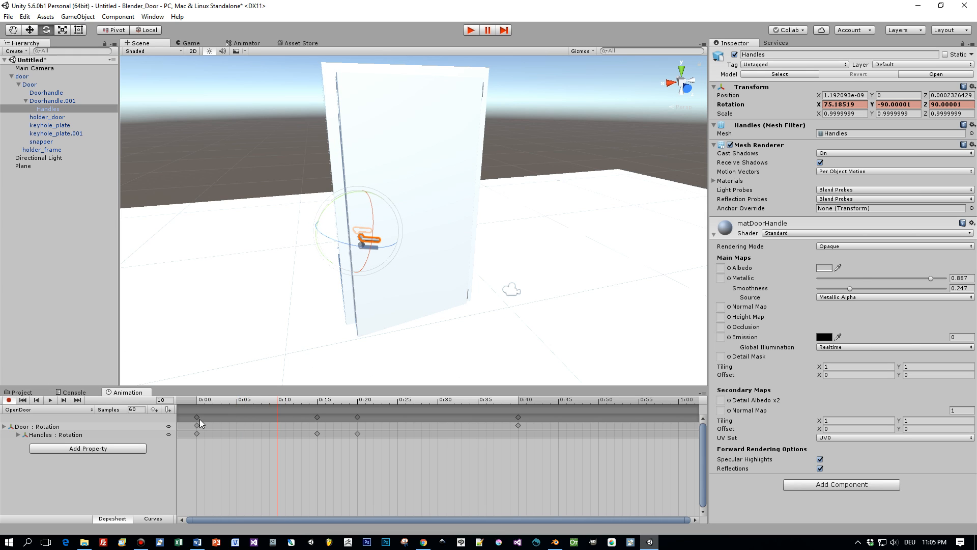
pyautogui.click(197, 425)
pyautogui.moveTo(206, 425)
pyautogui.mouseDown()
pyautogui.moveTo(274, 428)
pyautogui.moveTo(188, 402)
pyautogui.moveTo(517, 435)
pyautogui.moveTo(197, 419)
pyautogui.mouseUp()
pyautogui.click(260, 401)
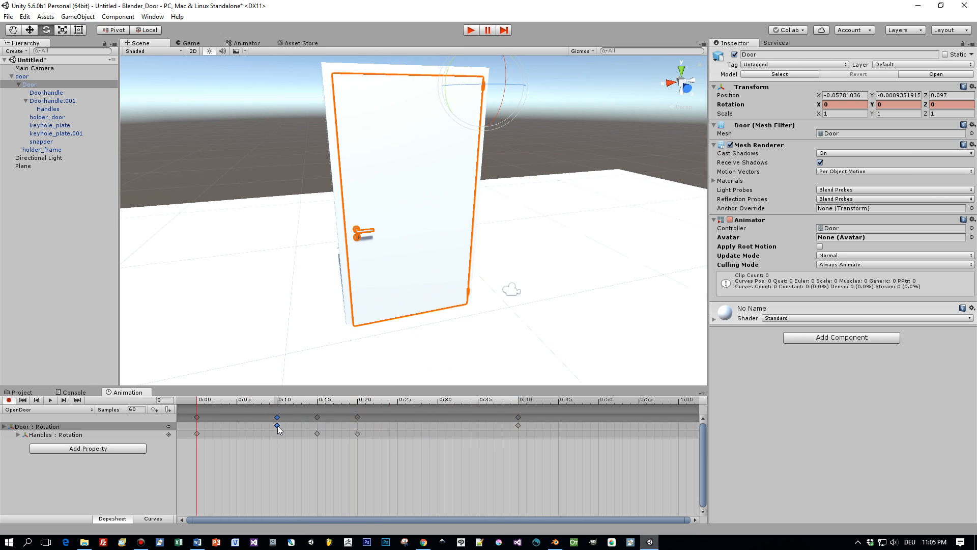
pyautogui.moveTo(221, 400); pyautogui.dragTo(189, 421)
pyautogui.moveTo(197, 405); pyautogui.dragTo(252, 412)
# - Key the snapper's X position at 0.0532 on frame 7 and at 0.0541 on frame 20
pyautogui.keyDown('alt'); pyautogui.moveTo(319, 310); pyautogui.dragTo(410, 311); pyautogui.keyUp('alt')
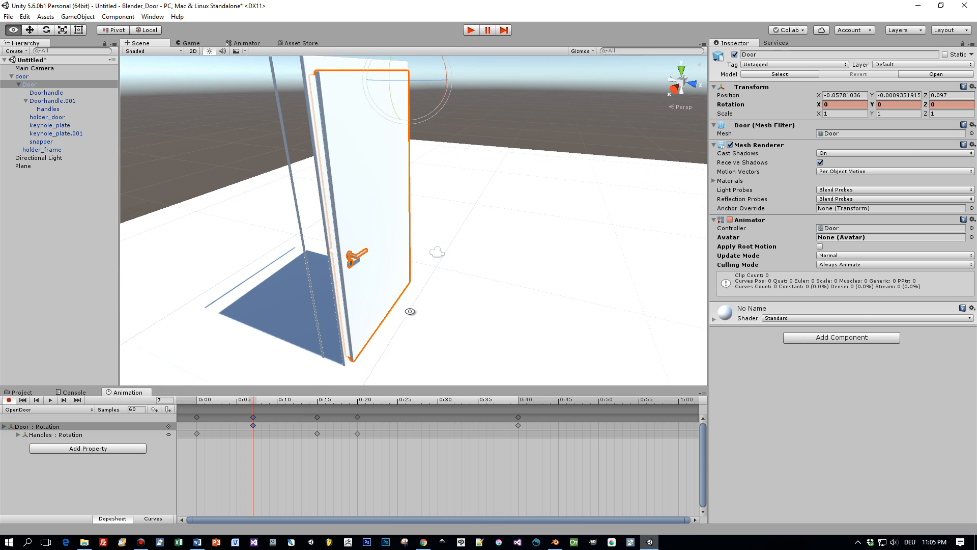
pyautogui.click(40, 141)
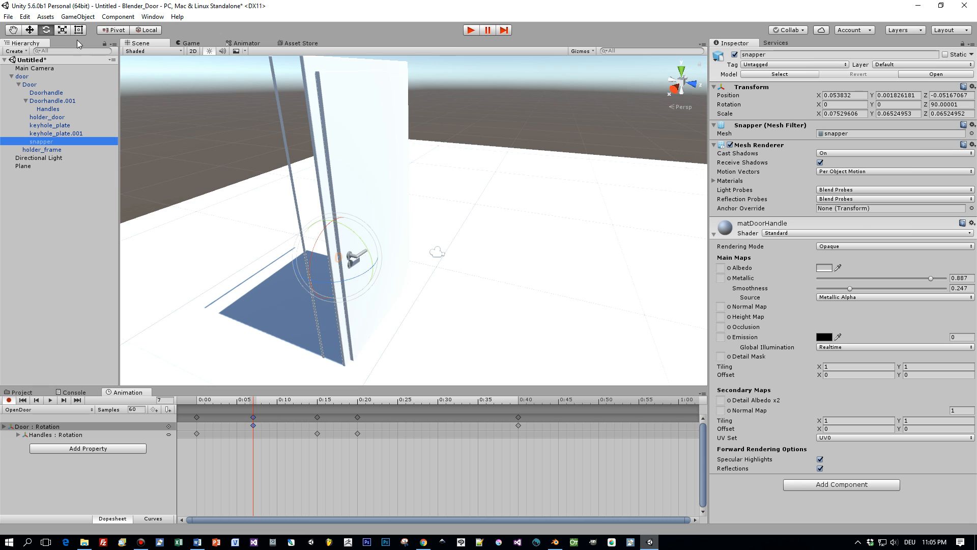
pyautogui.click(29, 31)
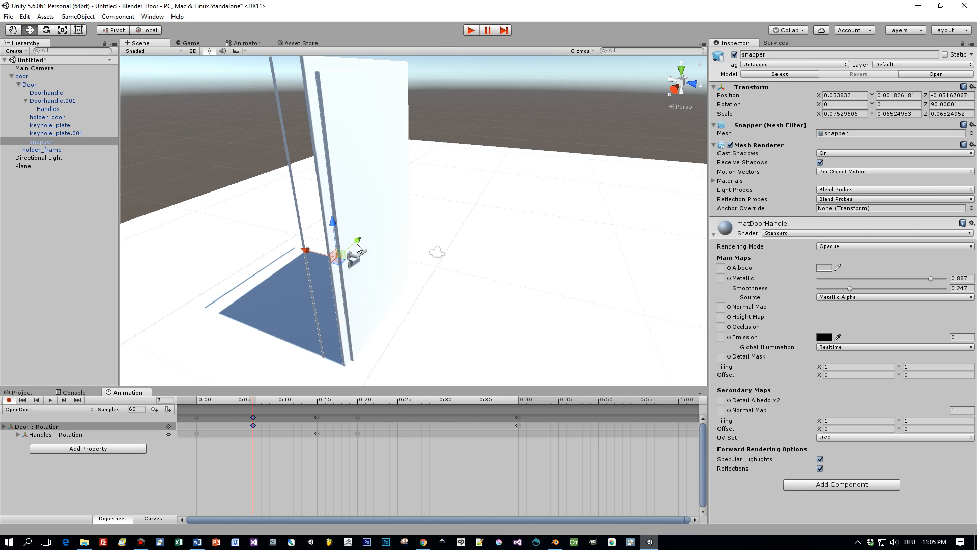
pyautogui.scroll(4, 359, 244)
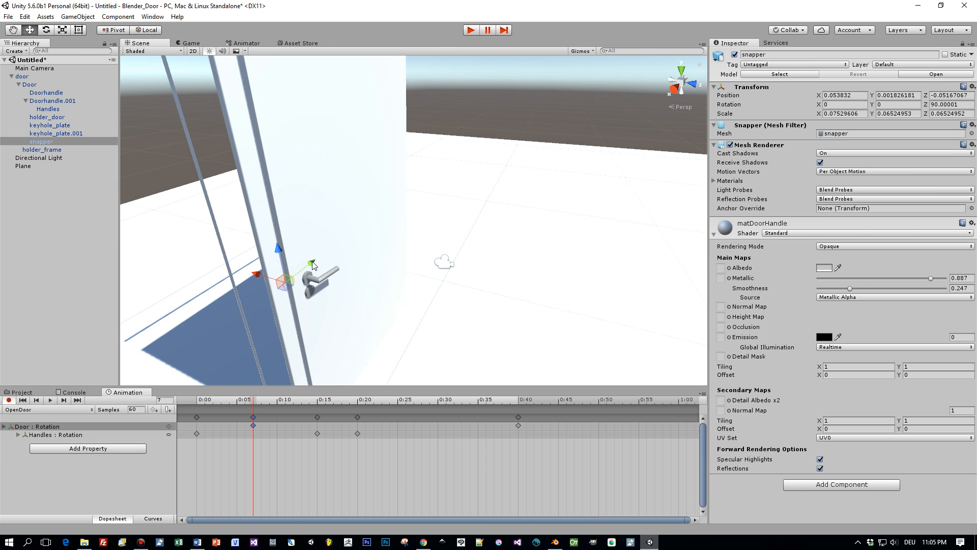
pyautogui.moveTo(313, 265); pyautogui.dragTo(316, 263)
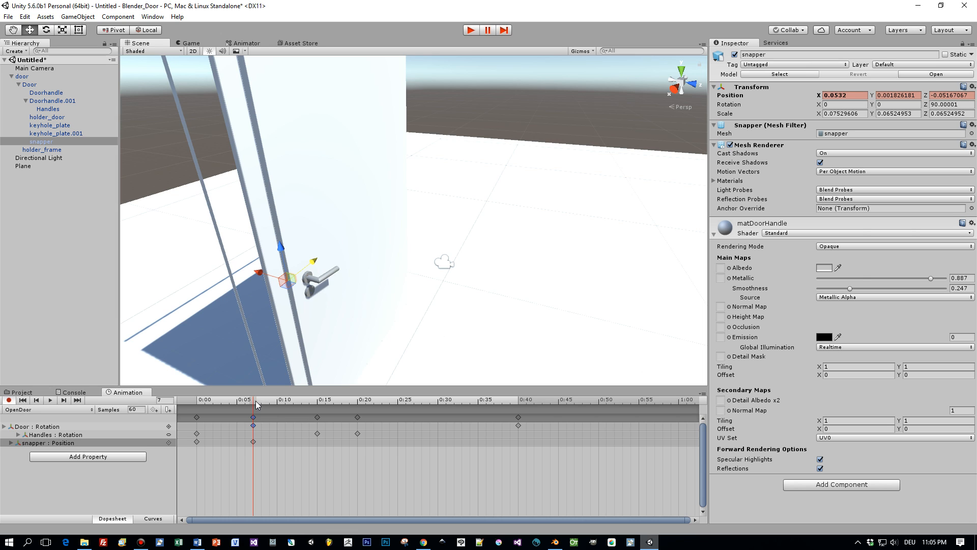
pyautogui.moveTo(249, 404); pyautogui.dragTo(358, 409)
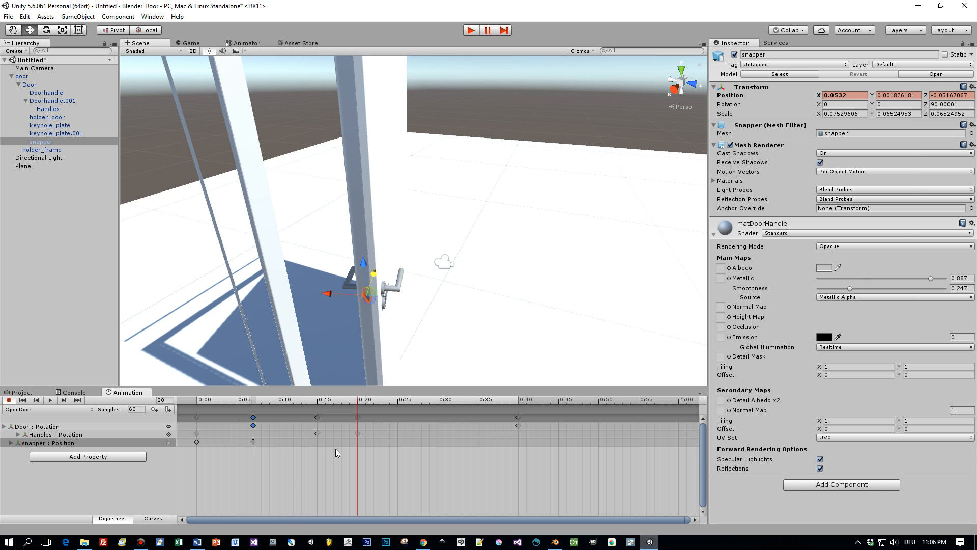
pyautogui.moveTo(375, 275); pyautogui.dragTo(374, 277)
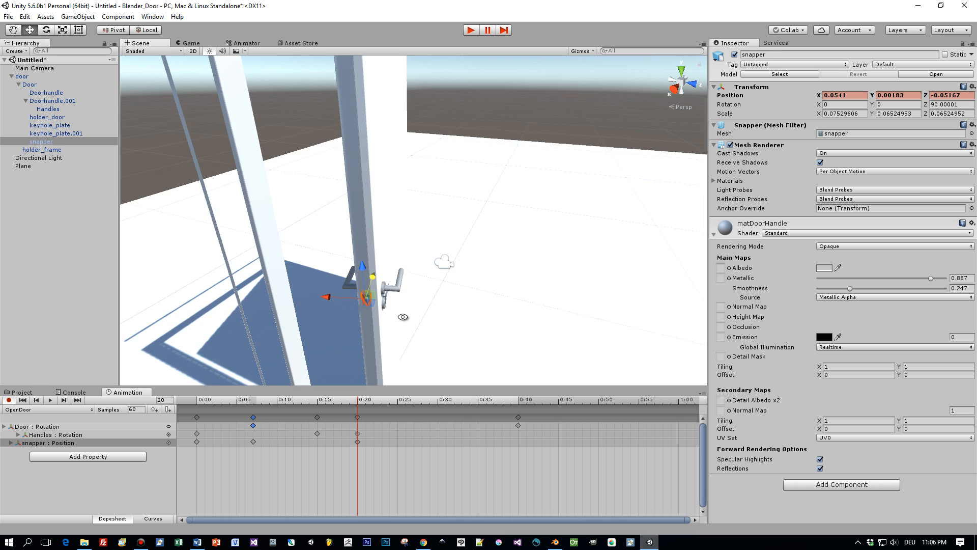
# - Play back the OpenDoor clip and check the timing of the snapper, handle and door around the lock
pyautogui.keyDown('alt'); pyautogui.moveTo(404, 317); pyautogui.dragTo(341, 317); pyautogui.keyUp('alt')
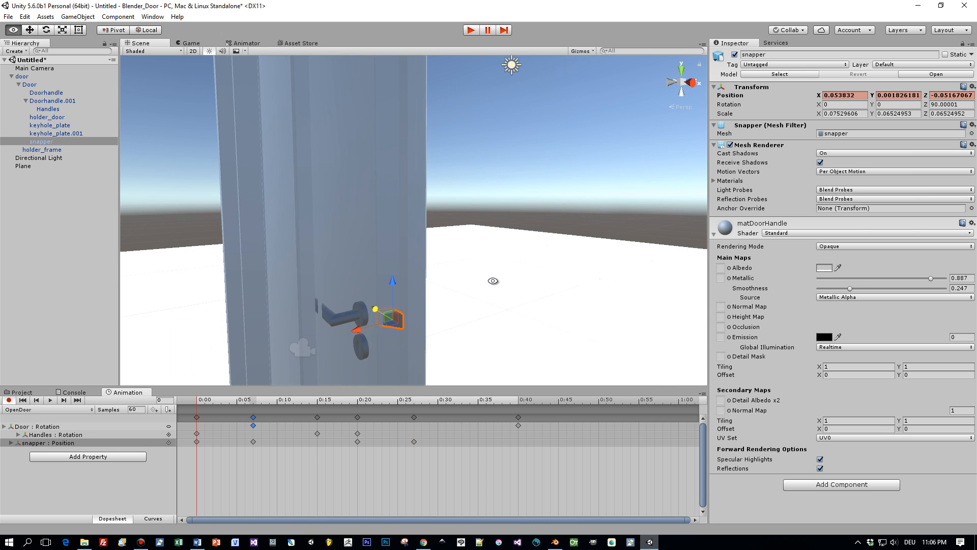
pyautogui.keyDown('alt'); pyautogui.moveTo(411, 306); pyautogui.dragTo(318, 303); pyautogui.keyUp('alt')
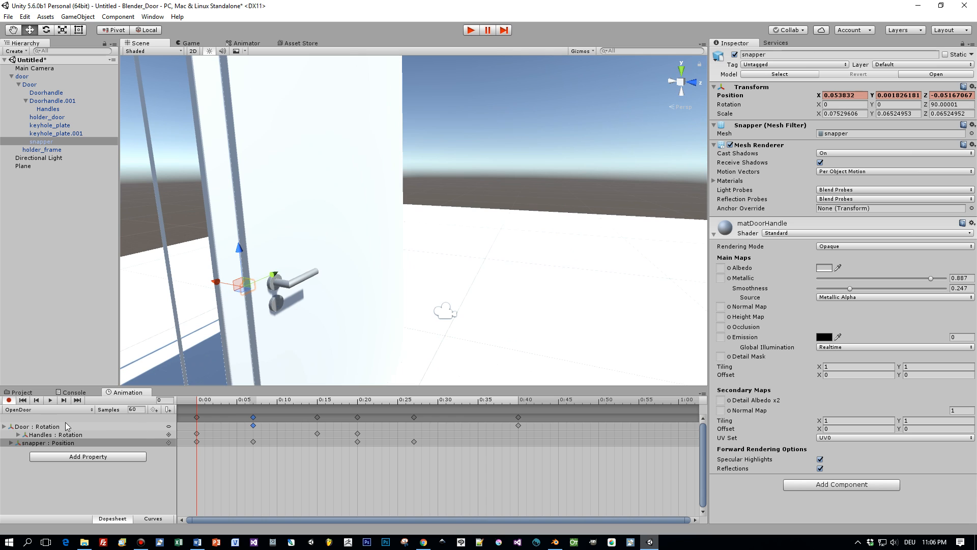
pyautogui.click(51, 401)
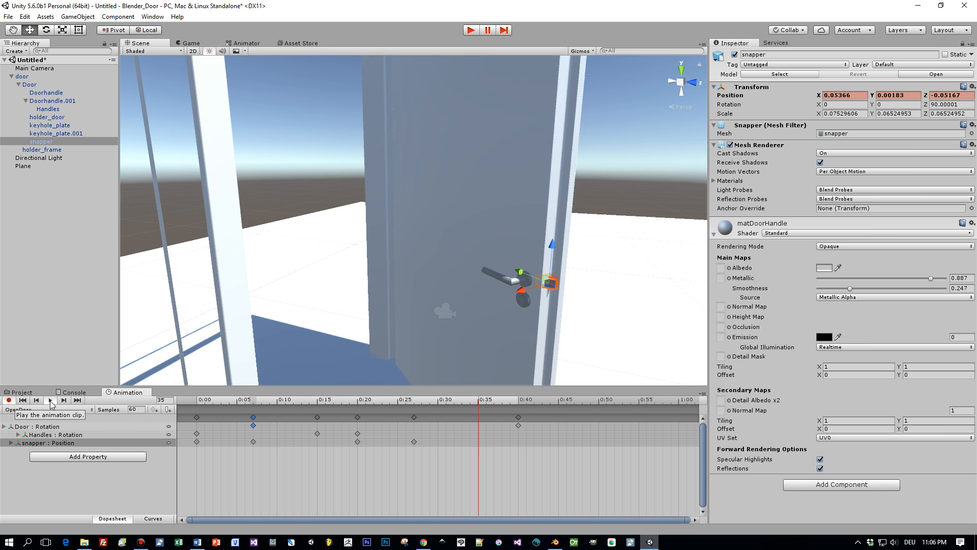
pyautogui.click(51, 400)
# - Slow the animation by stretching all keyframes until the last one sits at frame 70, and play the clip back
pyautogui.scroll(-3, 218, 423)
pyautogui.scroll(-1, 258, 442)
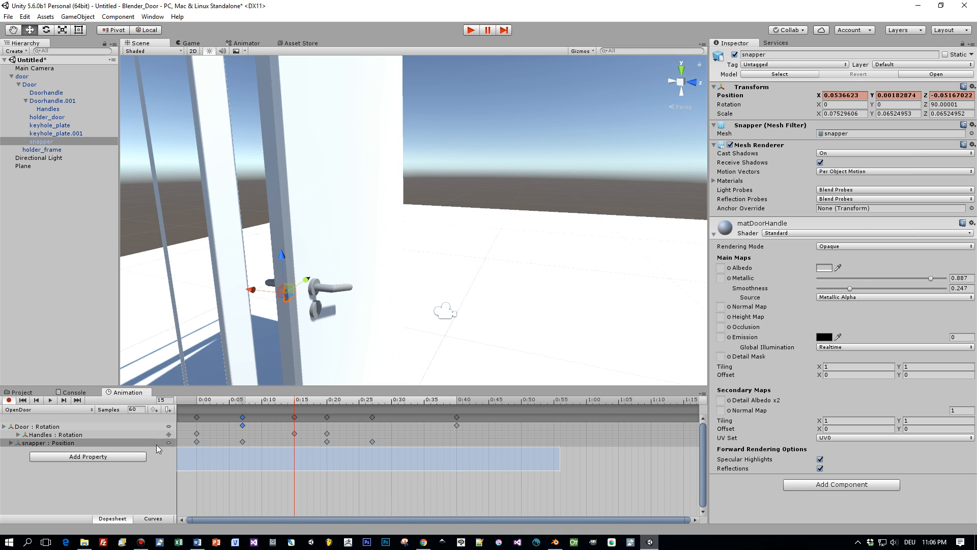
pyautogui.moveTo(560, 465); pyautogui.dragTo(181, 402)
pyautogui.moveTo(462, 434); pyautogui.dragTo(655, 442)
pyautogui.moveTo(258, 400); pyautogui.dragTo(181, 405)
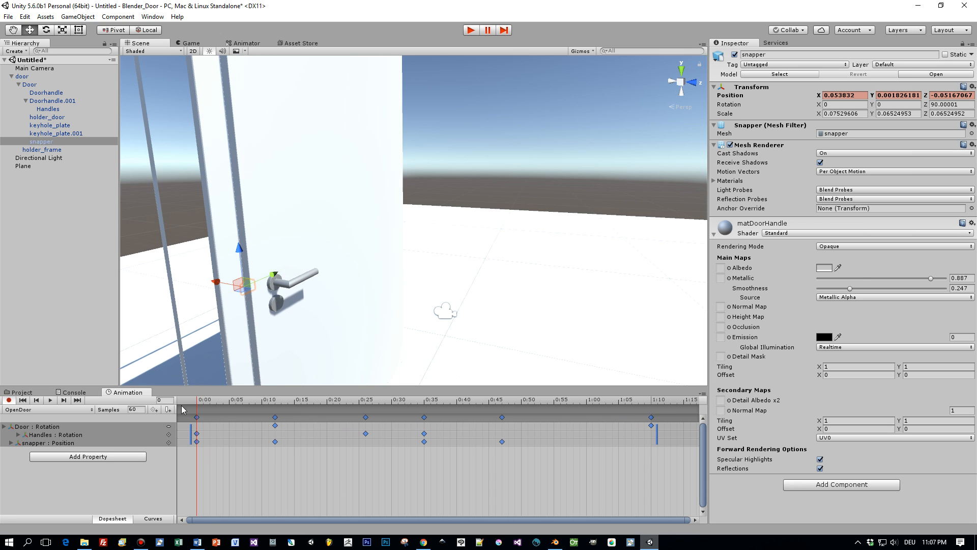
pyautogui.click(50, 400)
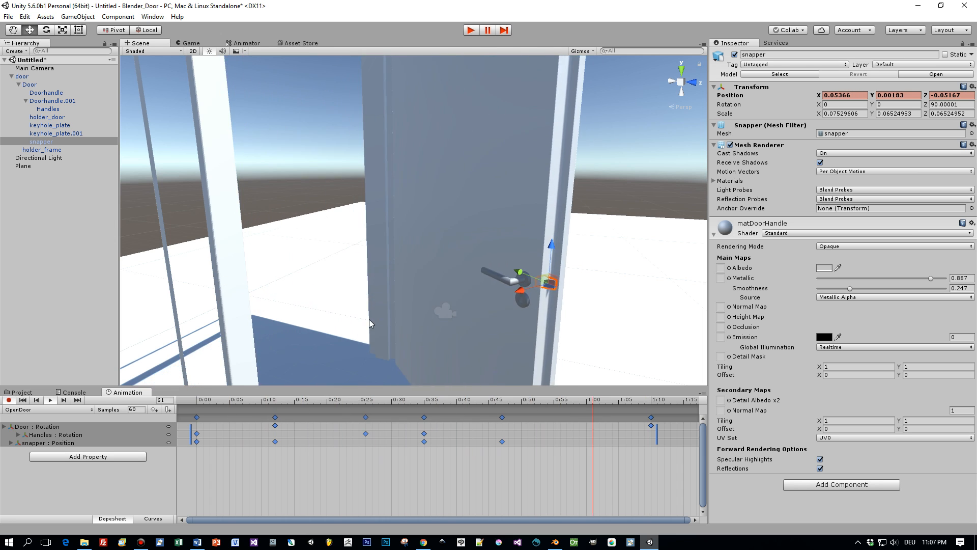
pyautogui.click(50, 401)
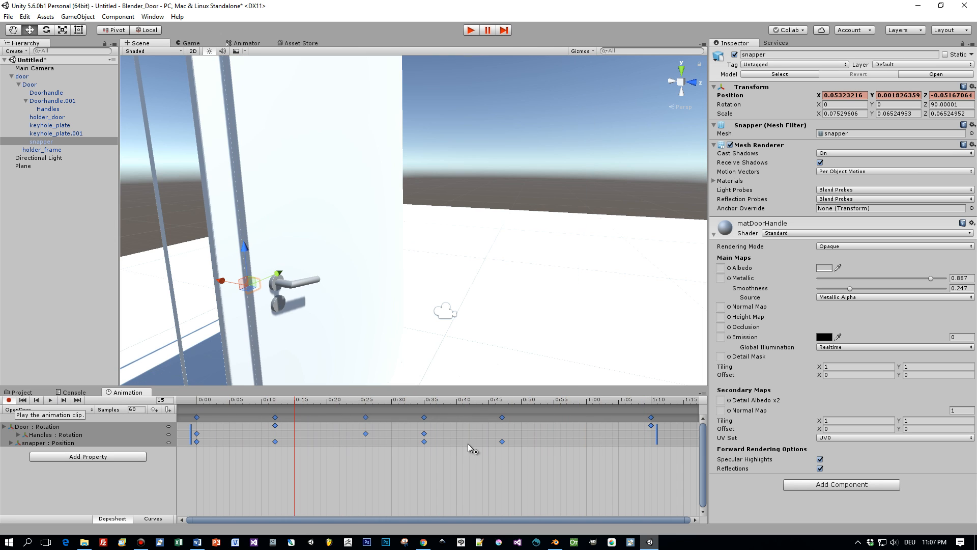
# - Stretch all keyframes further so the clip ends at frame 90, and play it back while viewing the whole door
pyautogui.keyDown('alt'); pyautogui.scroll(-5, 505, 450); pyautogui.keyUp('alt')
pyautogui.moveTo(565, 462); pyautogui.dragTo(184, 414)
pyautogui.moveTo(509, 437); pyautogui.dragTo(596, 437)
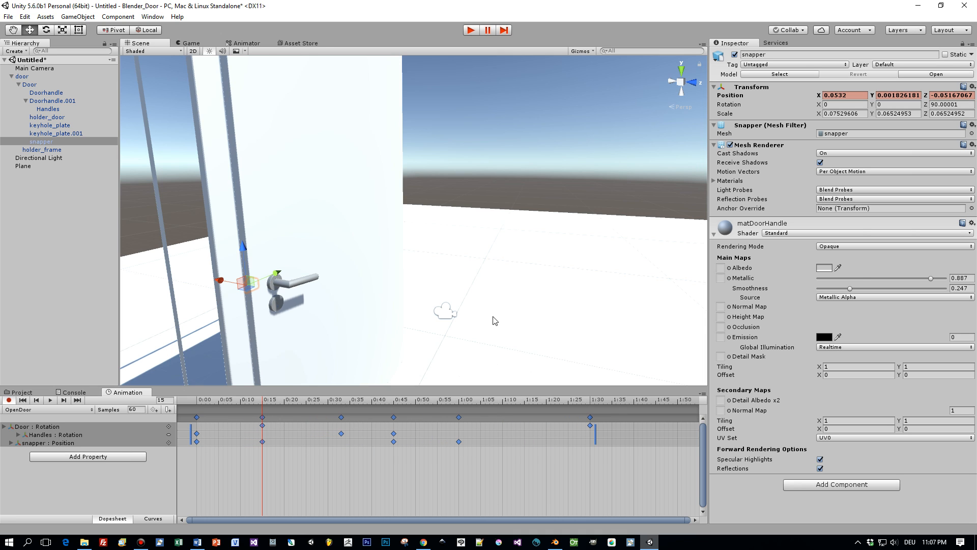
pyautogui.scroll(-5, 474, 297)
pyautogui.keyDown('alt'); pyautogui.moveTo(495, 292); pyautogui.dragTo(372, 302); pyautogui.keyUp('alt')
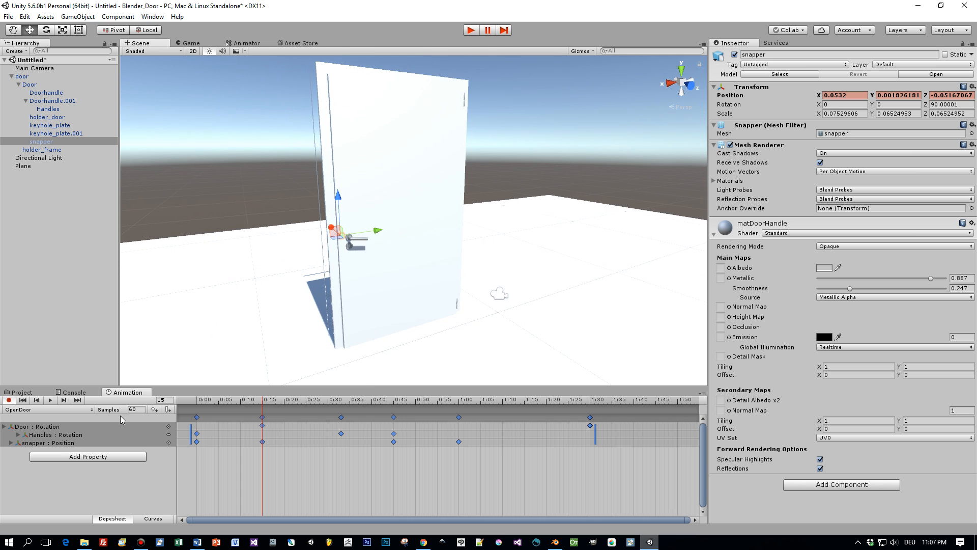
pyautogui.click(52, 401)
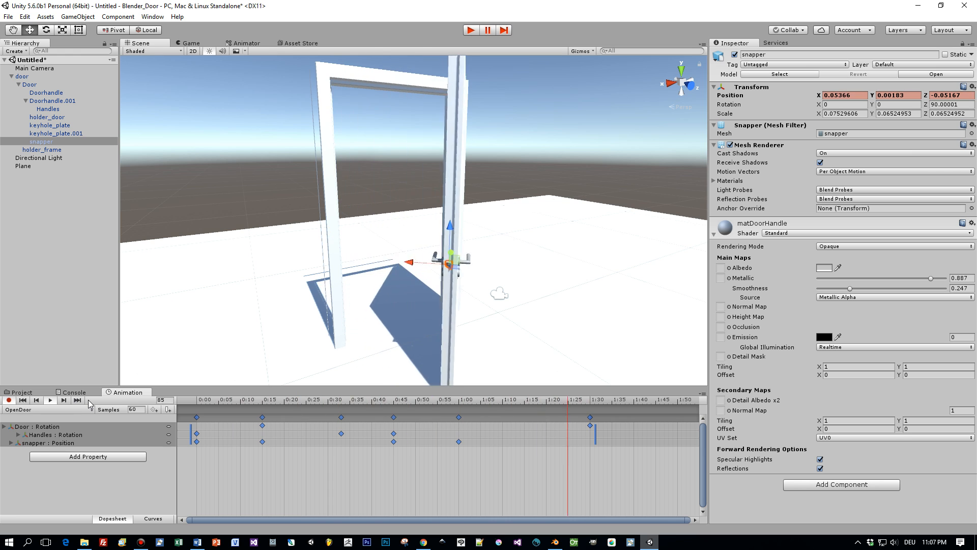
pyautogui.scroll(5, 258, 241)
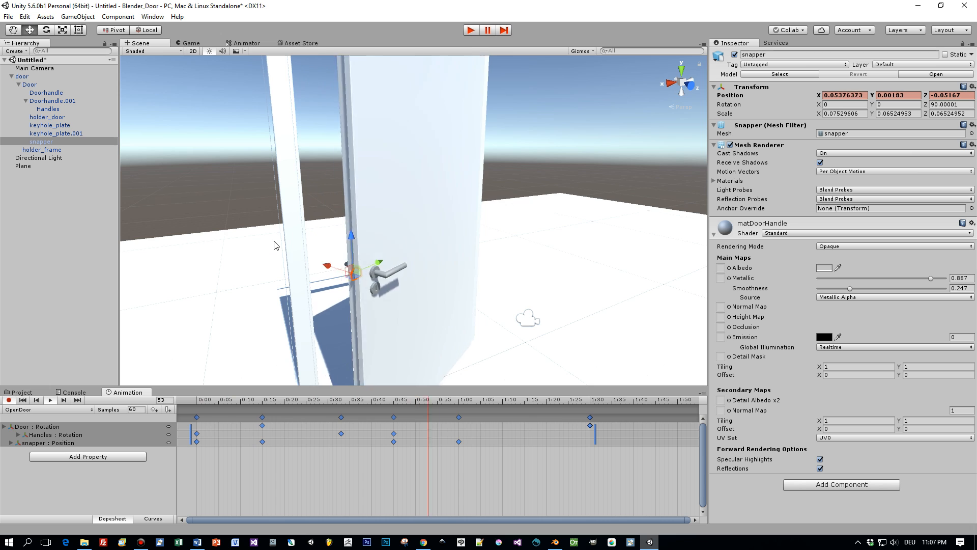
pyautogui.keyDown('alt'); pyautogui.moveTo(290, 240); pyautogui.dragTo(336, 232); pyautogui.keyUp('alt')
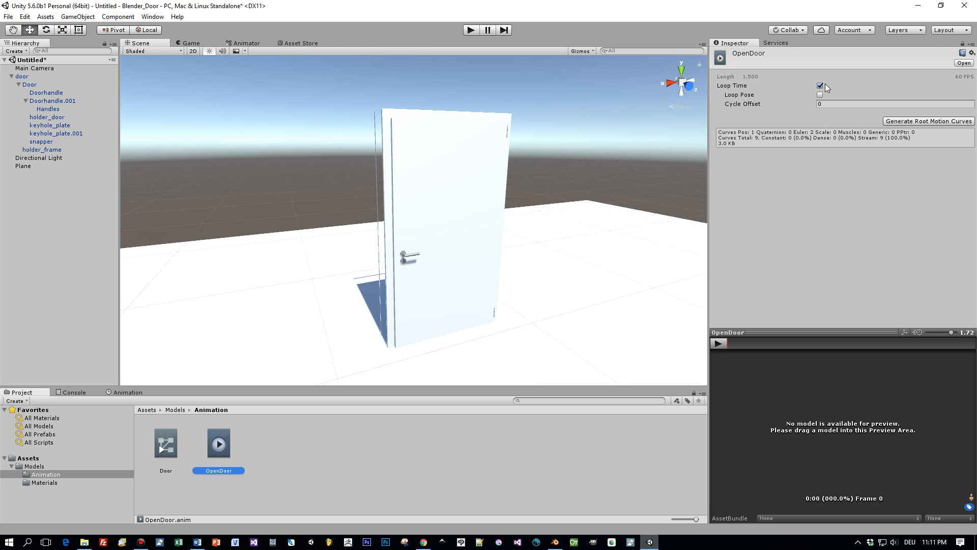
# - Disable Loop Time on the OpenDoor clip and test the door opening once in play mode
pyautogui.click(820, 85)
pyautogui.click(470, 29)
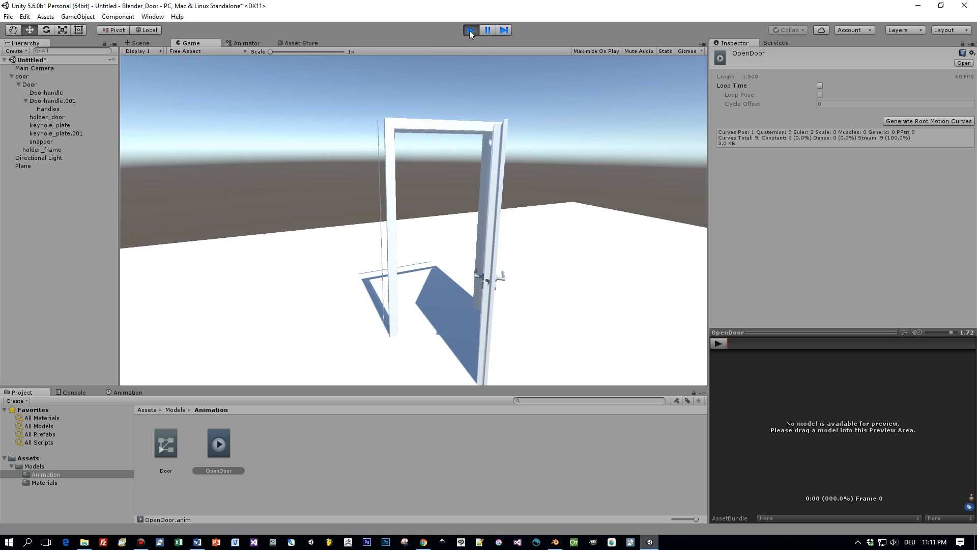
pyautogui.click(471, 31)
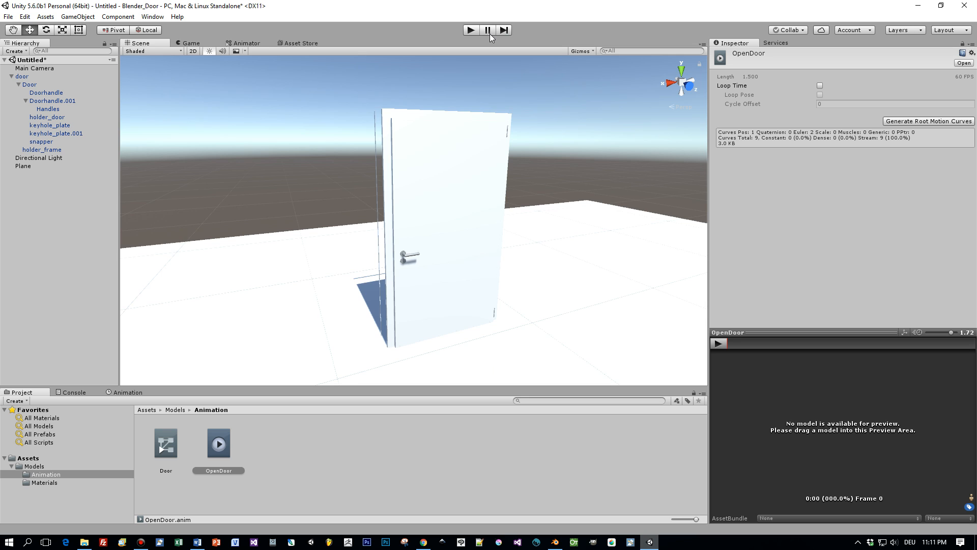
pyautogui.scroll(-2, 387, 150)
pyautogui.keyDown('alt'); pyautogui.moveTo(479, 164); pyautogui.dragTo(443, 166); pyautogui.keyUp('alt')
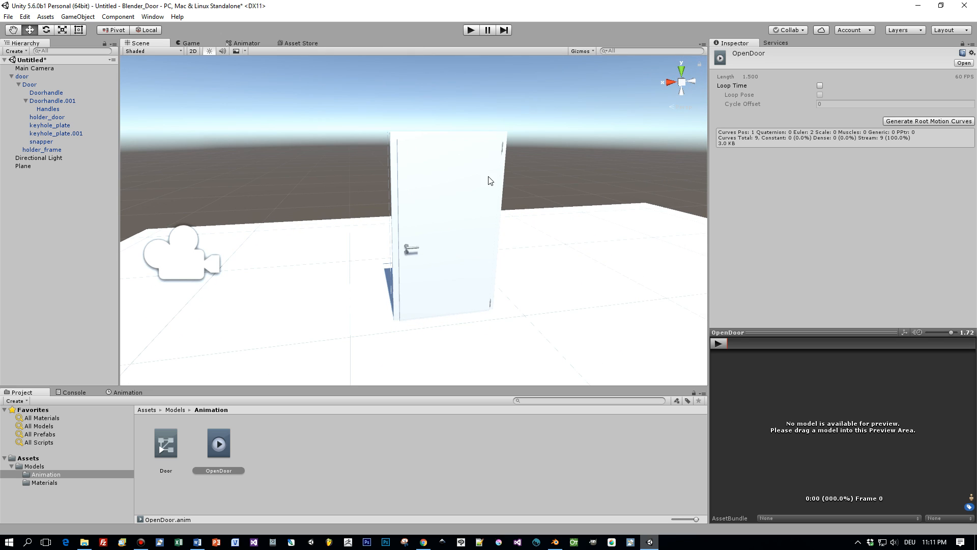
pyautogui.keyDown('alt'); pyautogui.moveTo(498, 182); pyautogui.dragTo(413, 179); pyautogui.keyUp('alt')
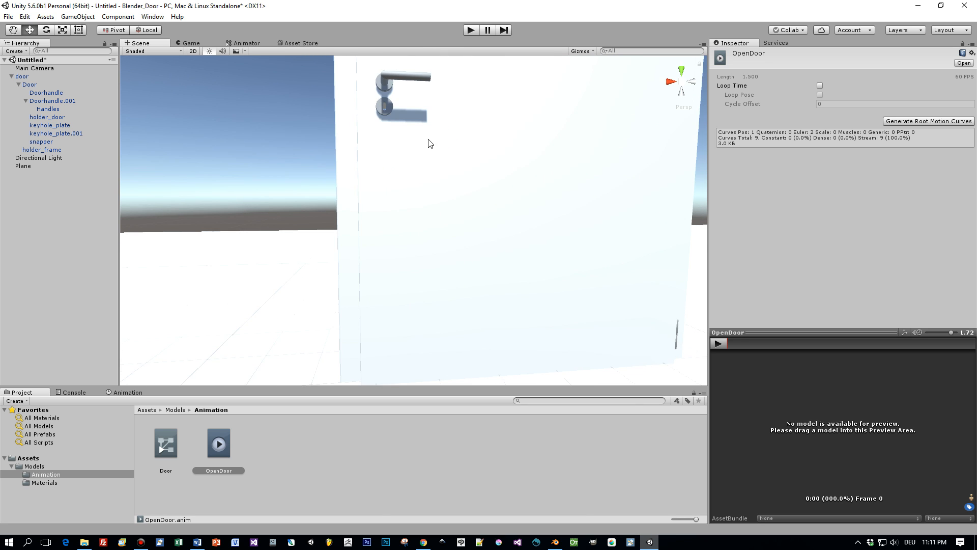